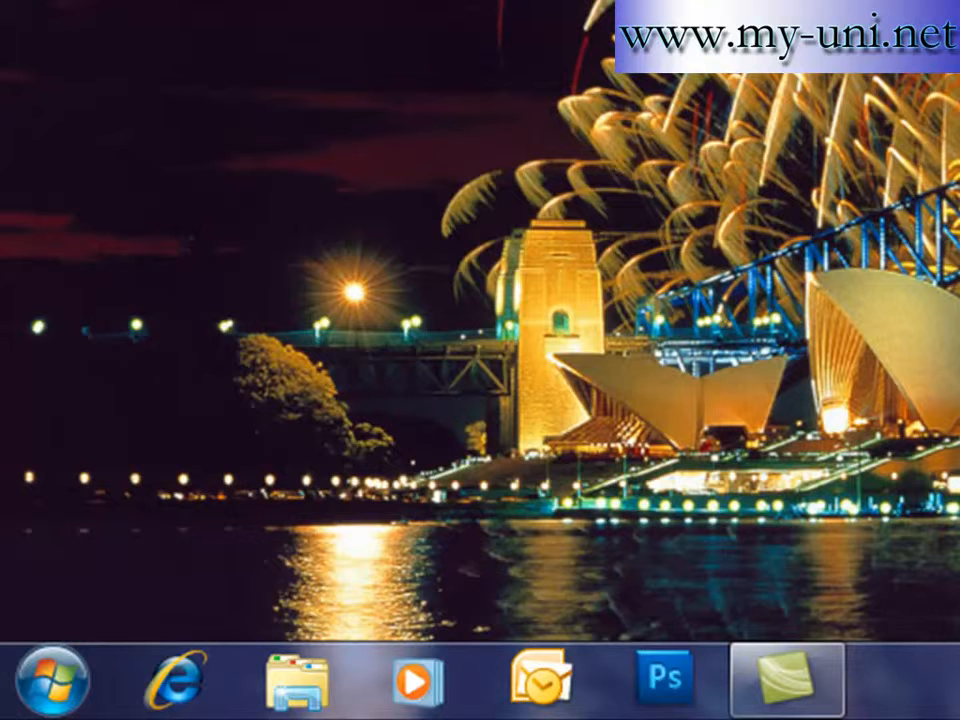
- Open the local Start menu to reach the installed programs
left_click(52, 698)
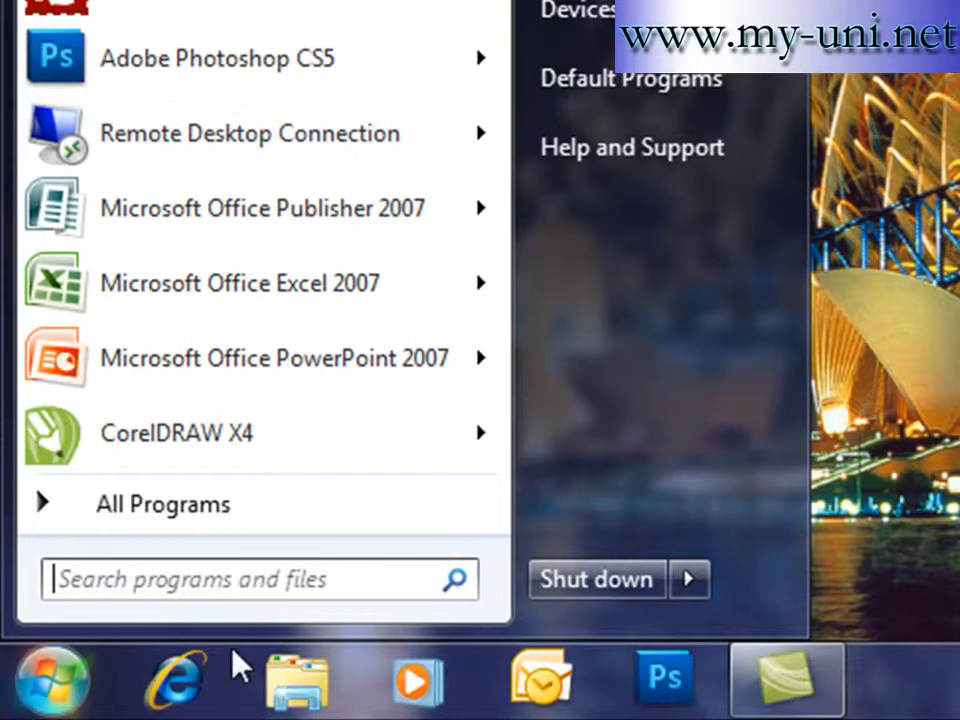
- Launch Remote Desktop Connection by searching for mstsc in the Start menu
left_click(231, 578)
type("mstsc")
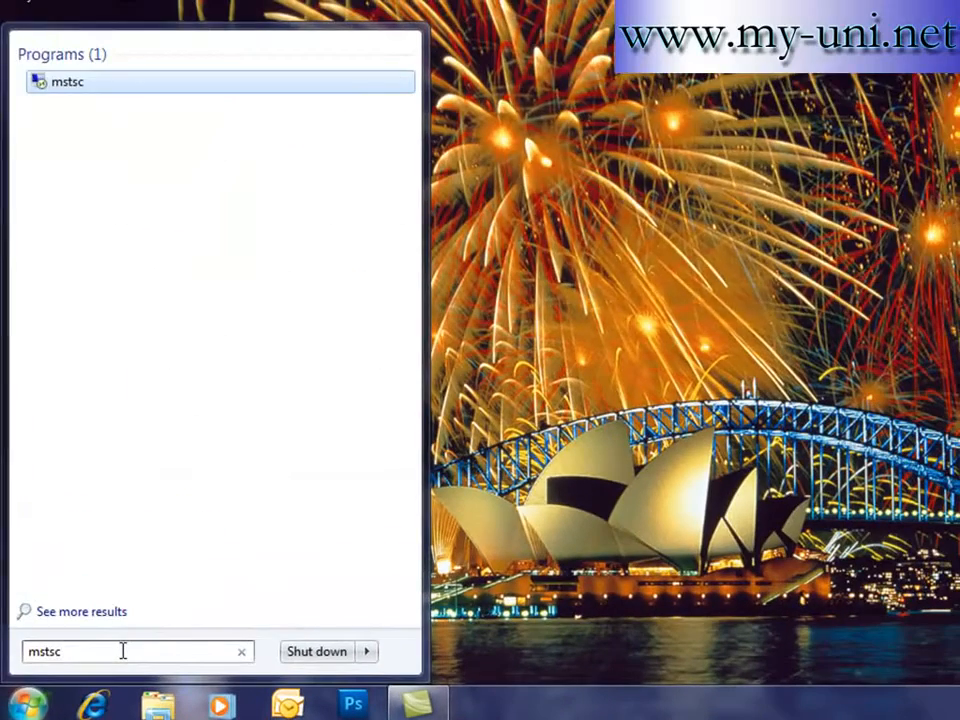
key("Return")
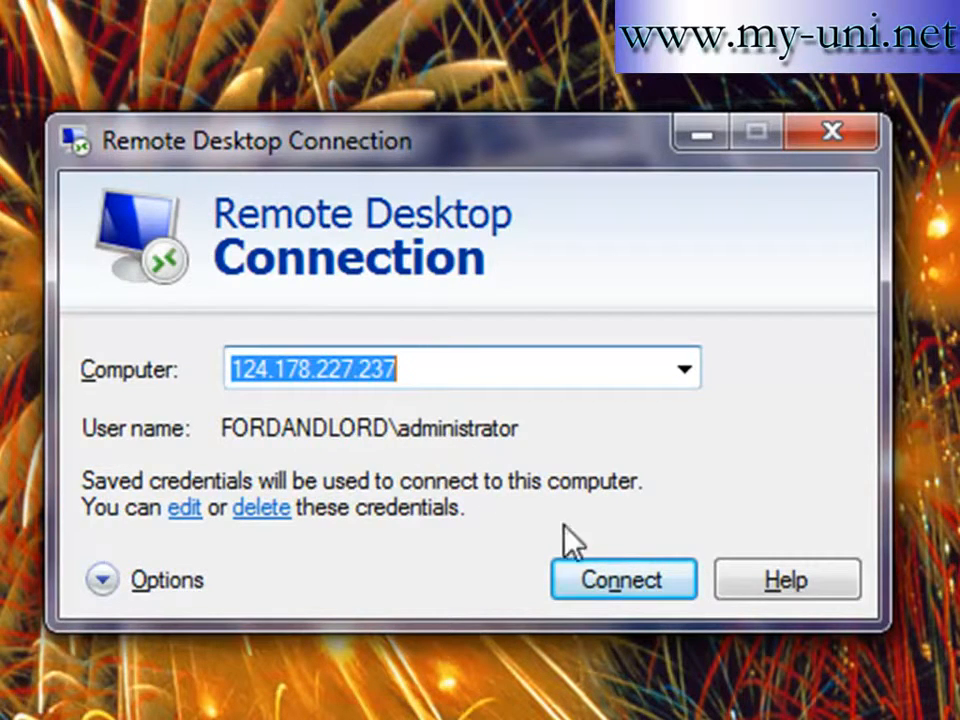
left_click(619, 586)
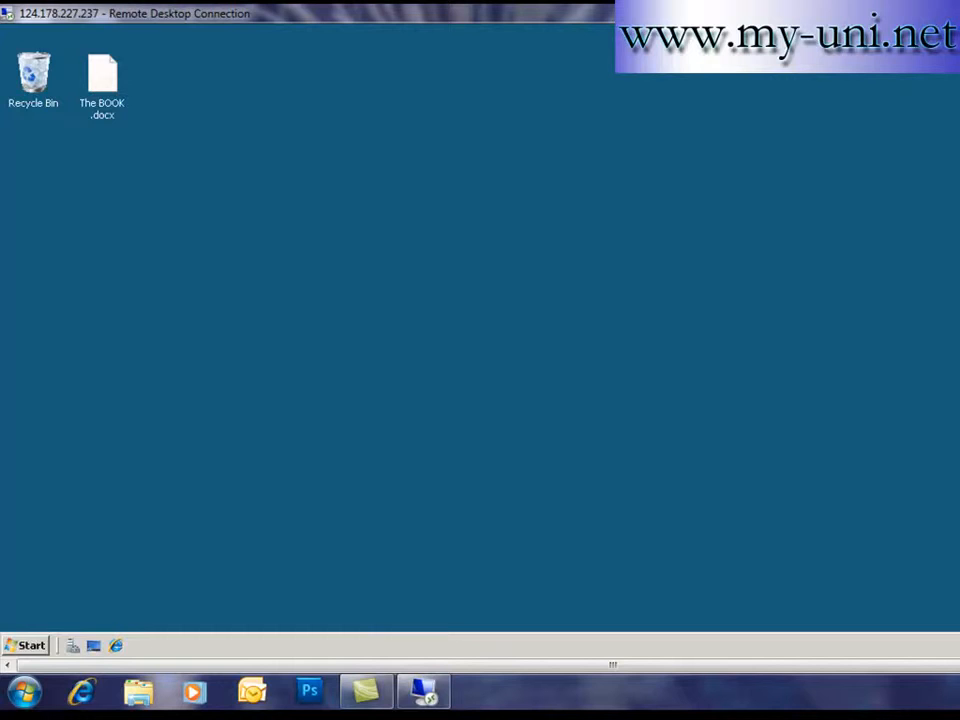
key("super+Down")
left_click_drag(720, 32, 824, 39)
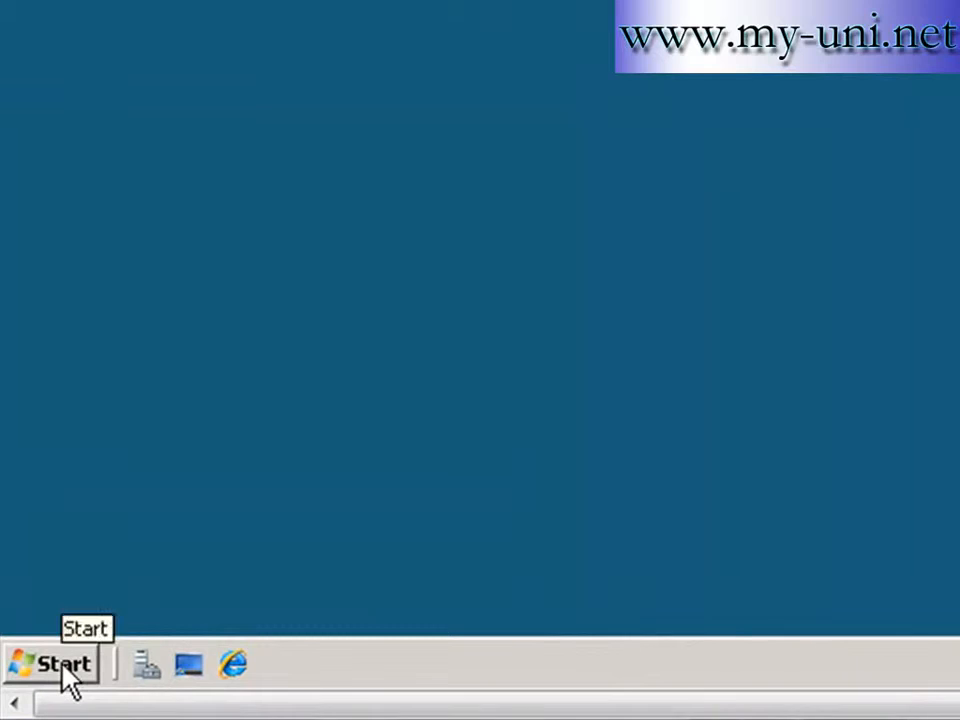
- Launch Active Directory Users and Computers from the remote server's Administrative Tools menu
left_click(30, 646)
mouse_move(570, 140)
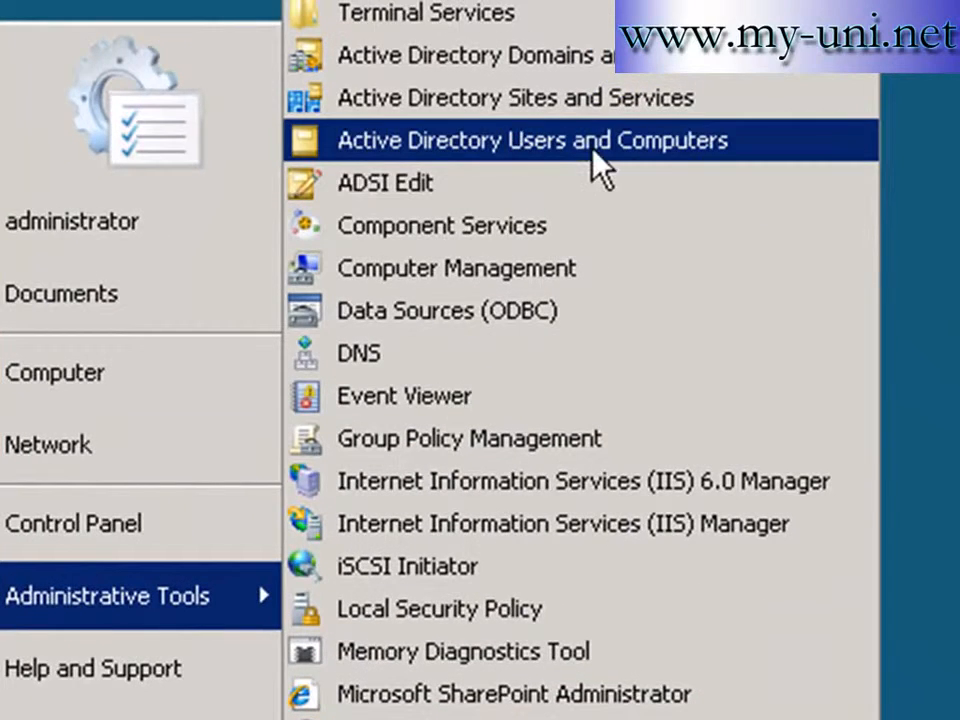
left_click(611, 146)
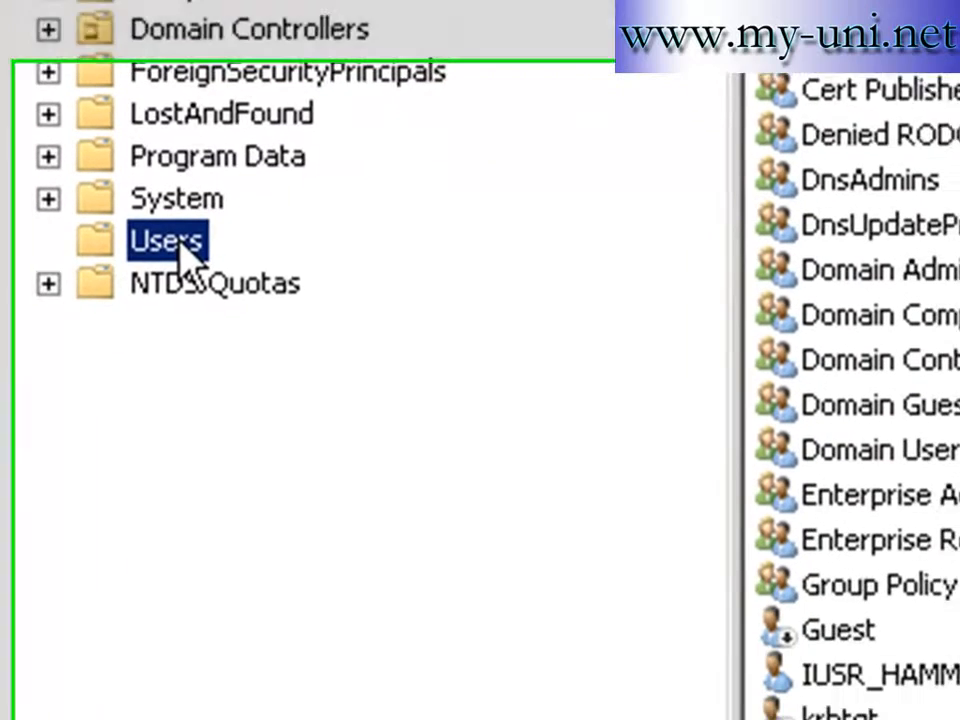
- Choose New > User on the fordandlord.com Users container to open the New Object - User dialog
right_click(258, 545)
mouse_move(289, 316)
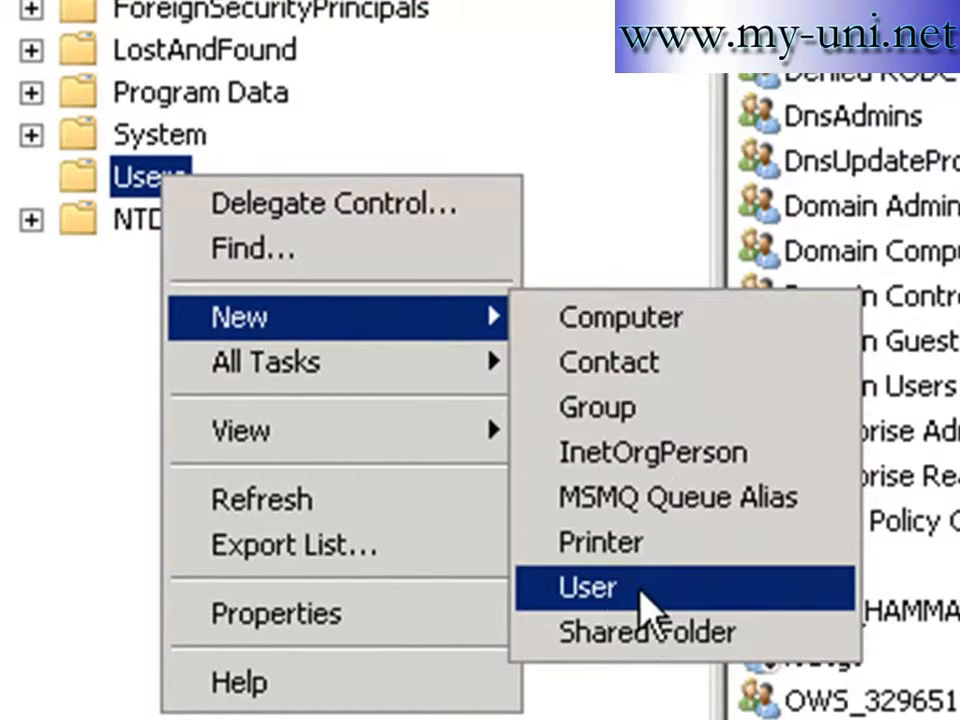
left_click(612, 594)
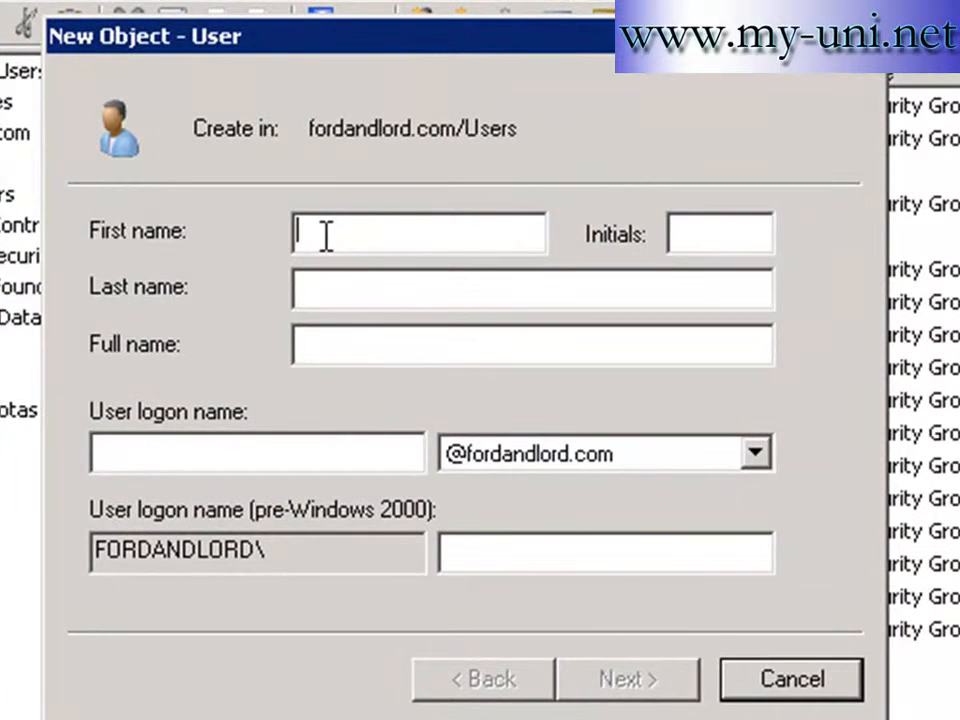
- Enter the new user's first name, last name and logon name, then continue to the password page
key("Tab")
key("Tab")
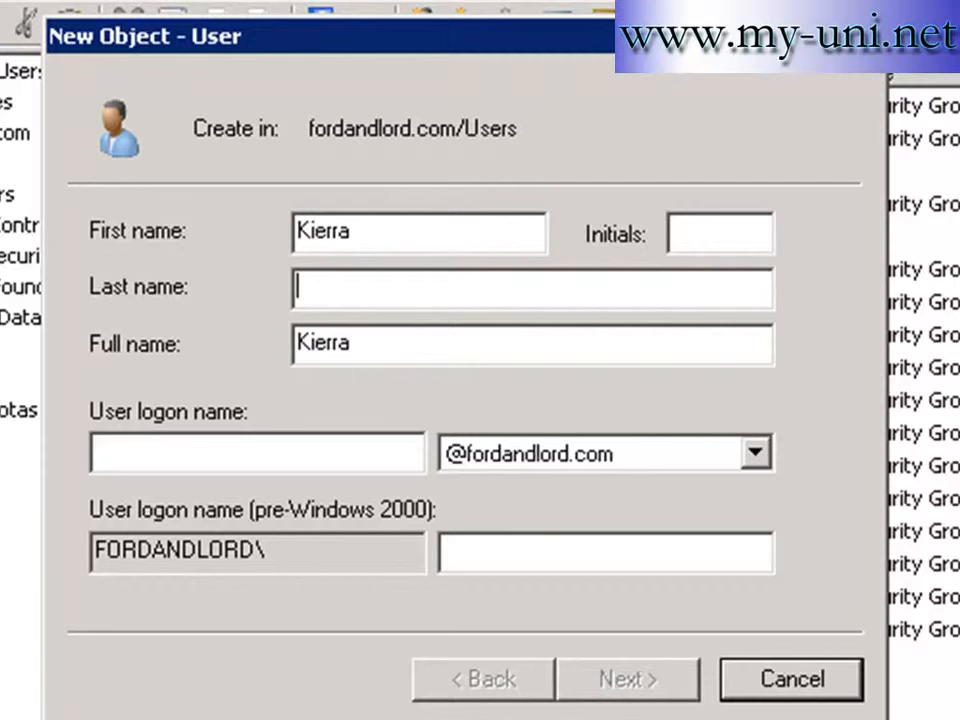
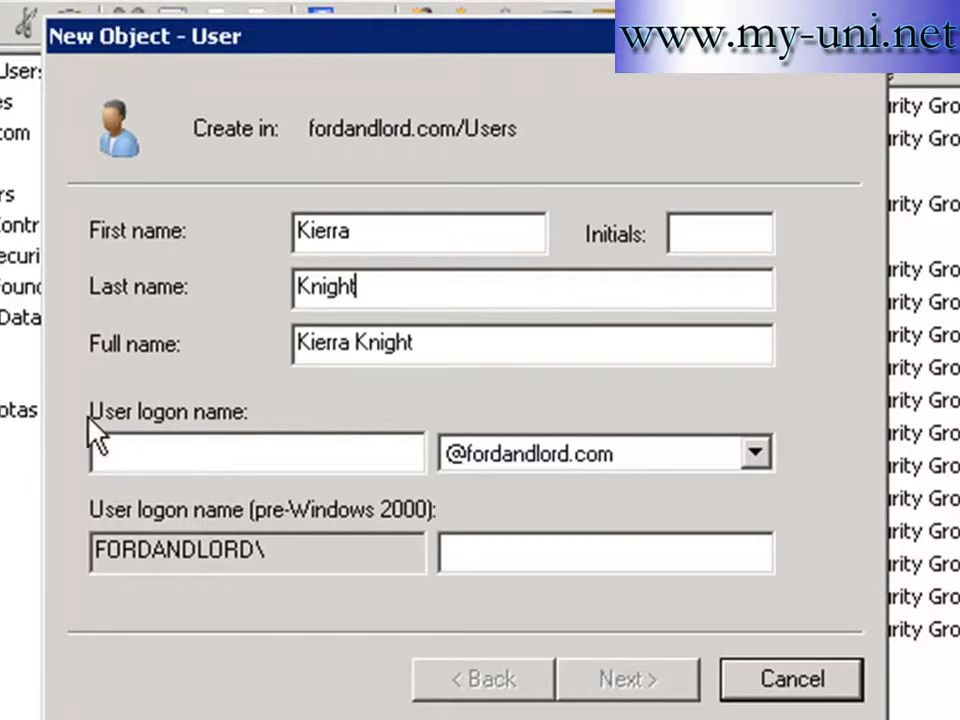
left_click(210, 454)
type("kierra")
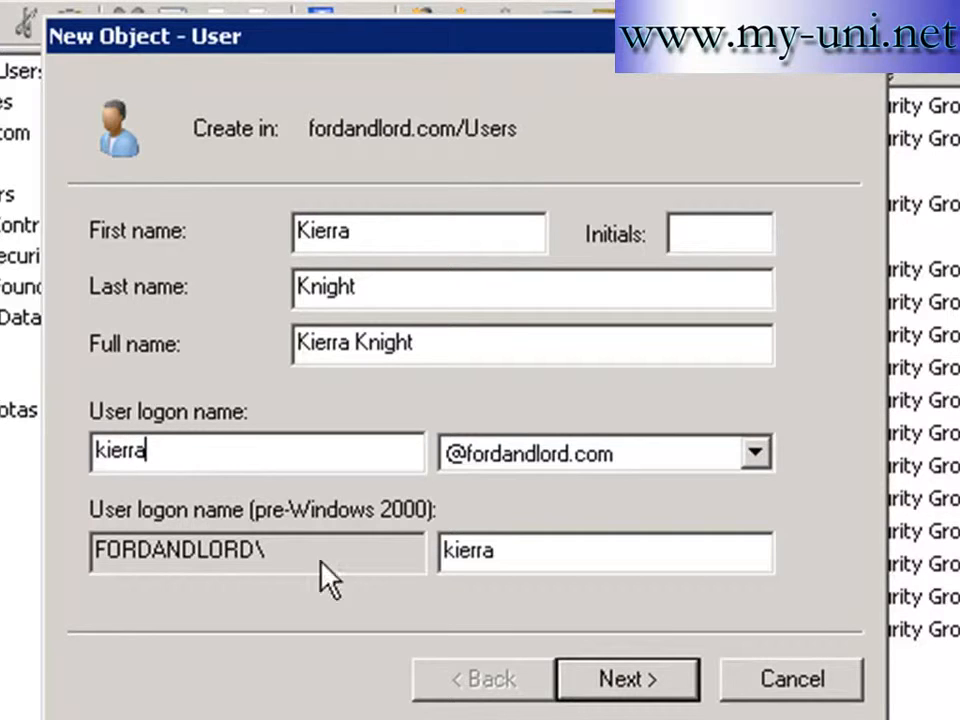
left_click(600, 681)
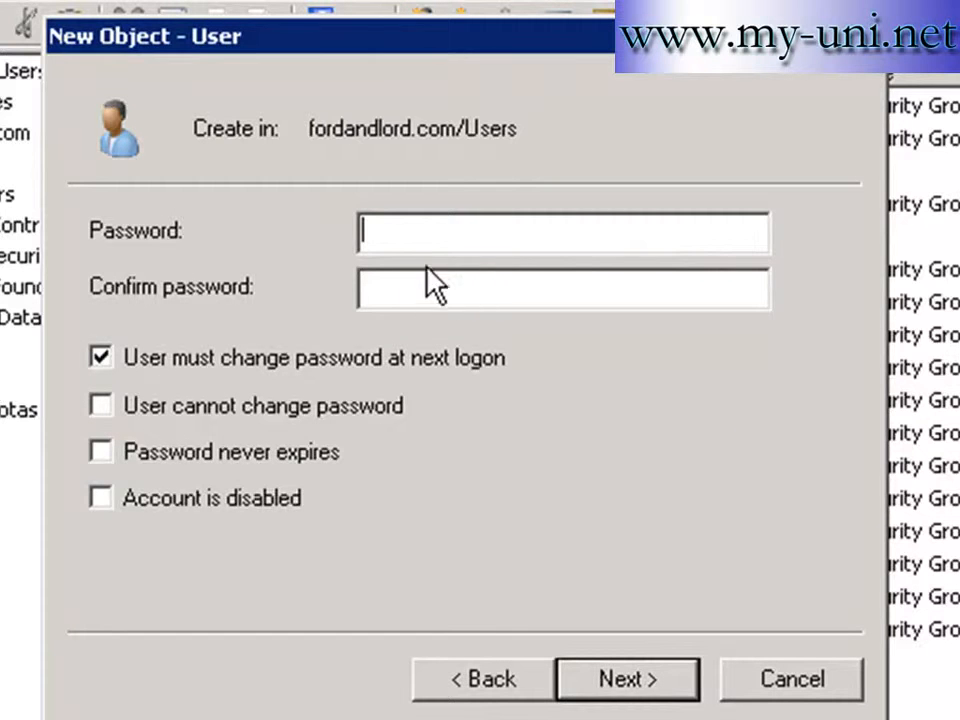
- Set and confirm the account password, disable forced change, enable 'User cannot change password', and finish
type("Password1")
key("Tab")
type("Pass")
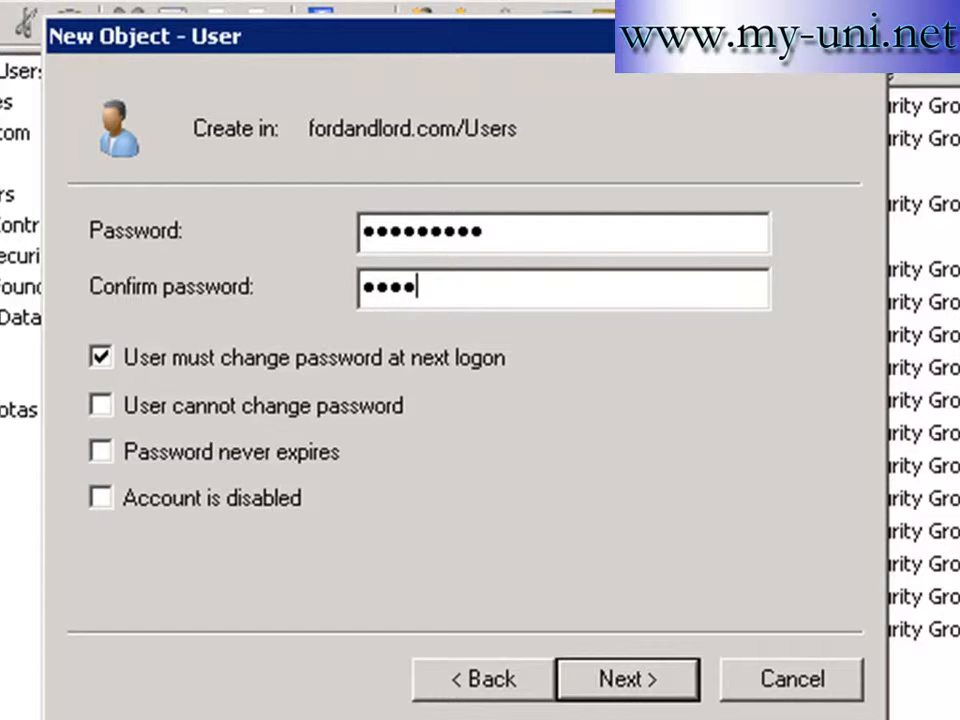
type("word1")
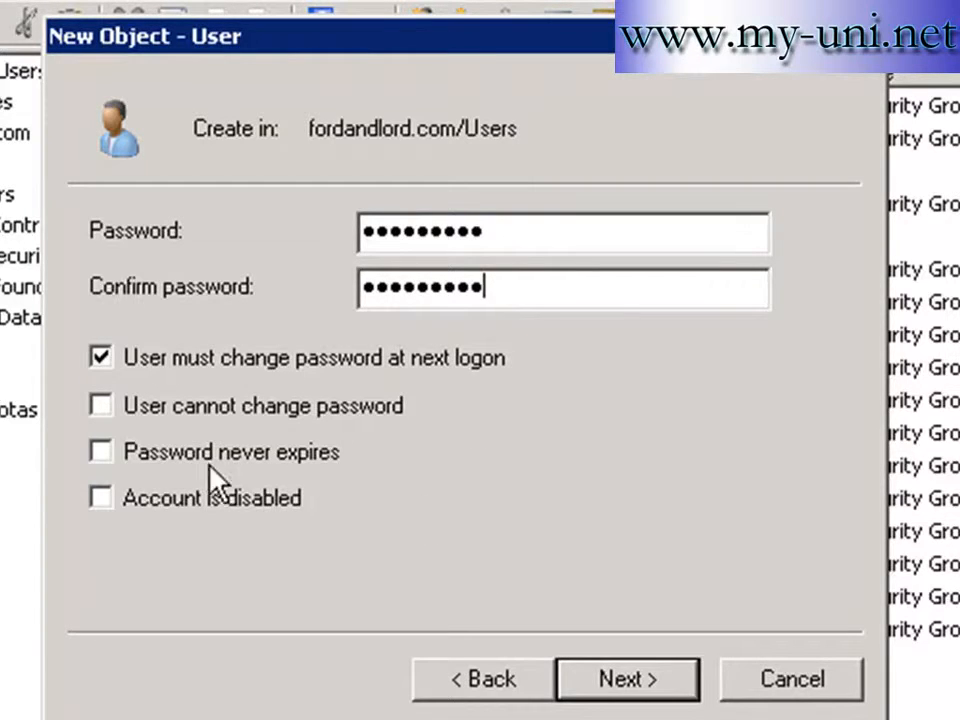
left_click(101, 362)
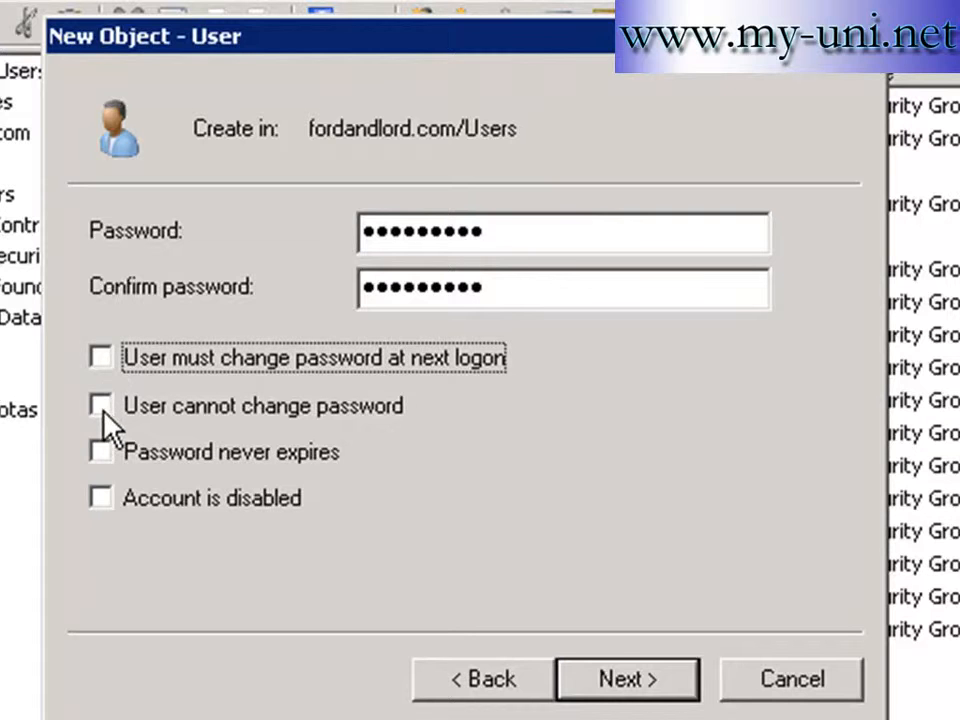
left_click(104, 410)
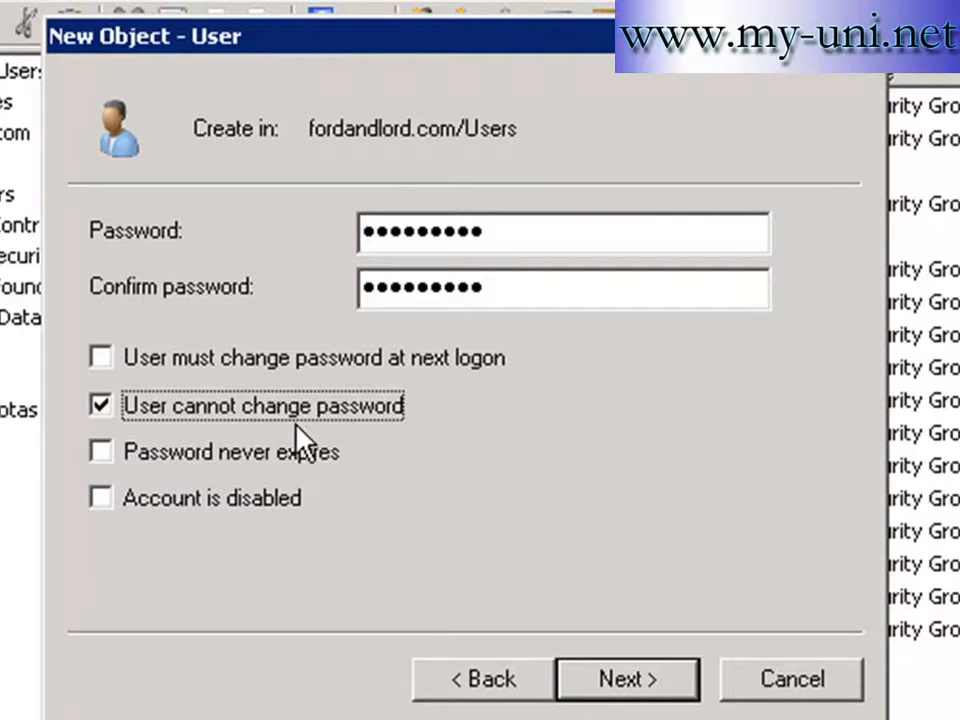
left_click(630, 690)
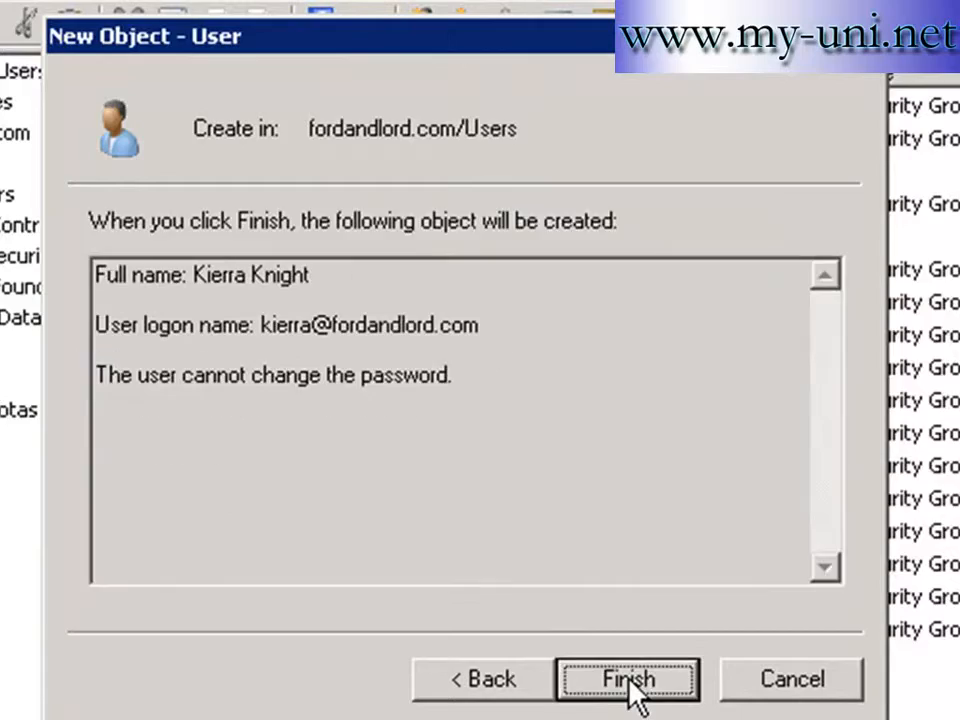
left_click(630, 682)
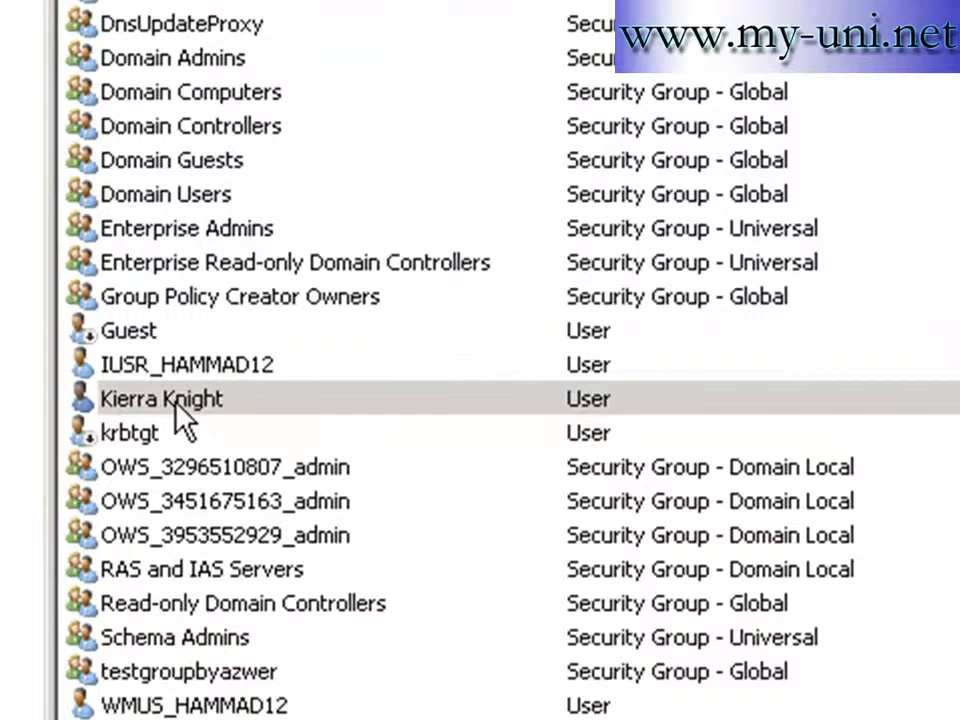
- Open the new user's Properties and switch to the Member Of tab
double_click(178, 405)
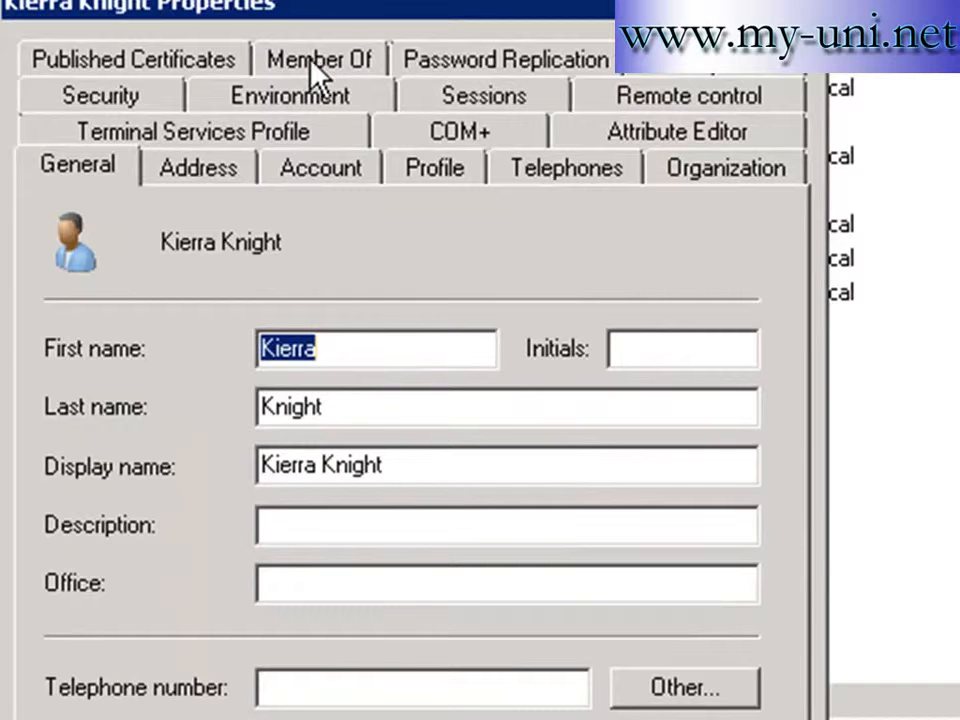
left_click(307, 60)
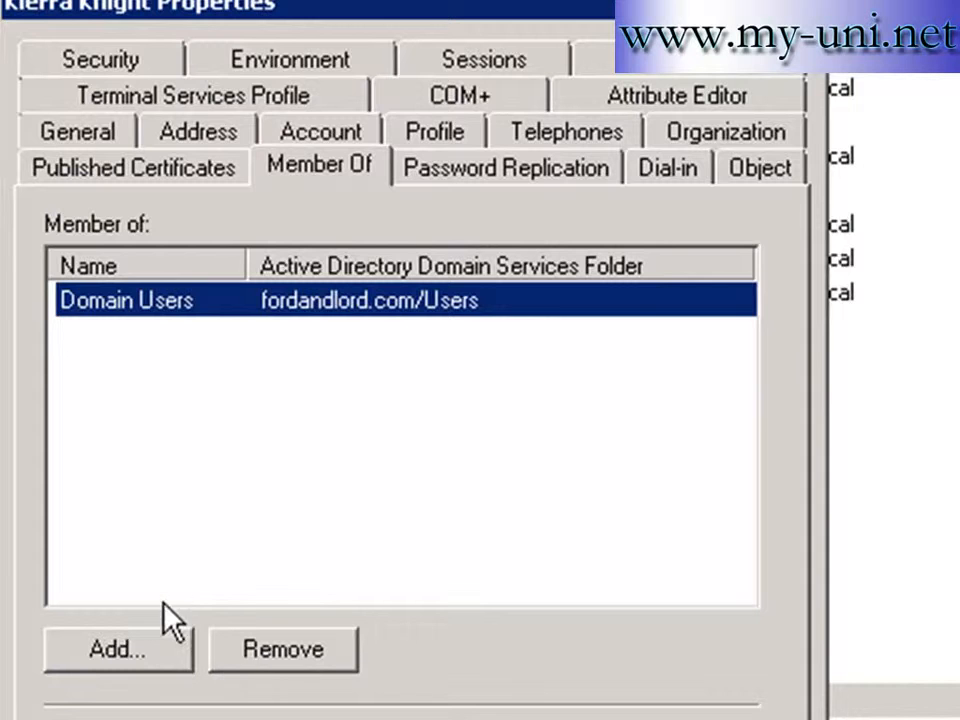
- Add the user to the Remote Desktop Users group and confirm the membership
left_click(113, 648)
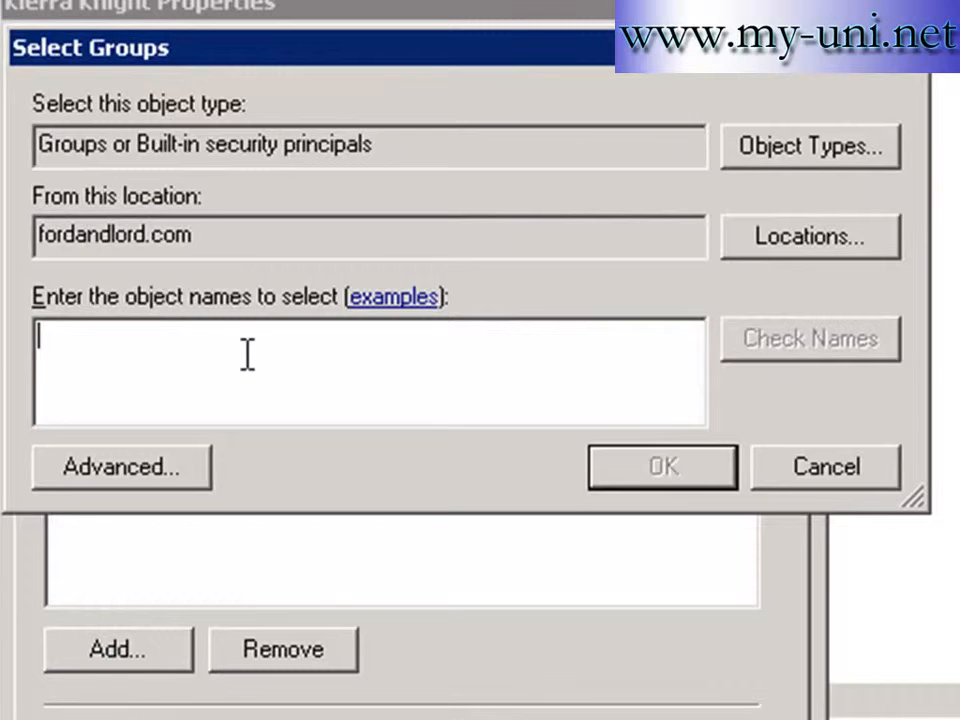
type("remov")
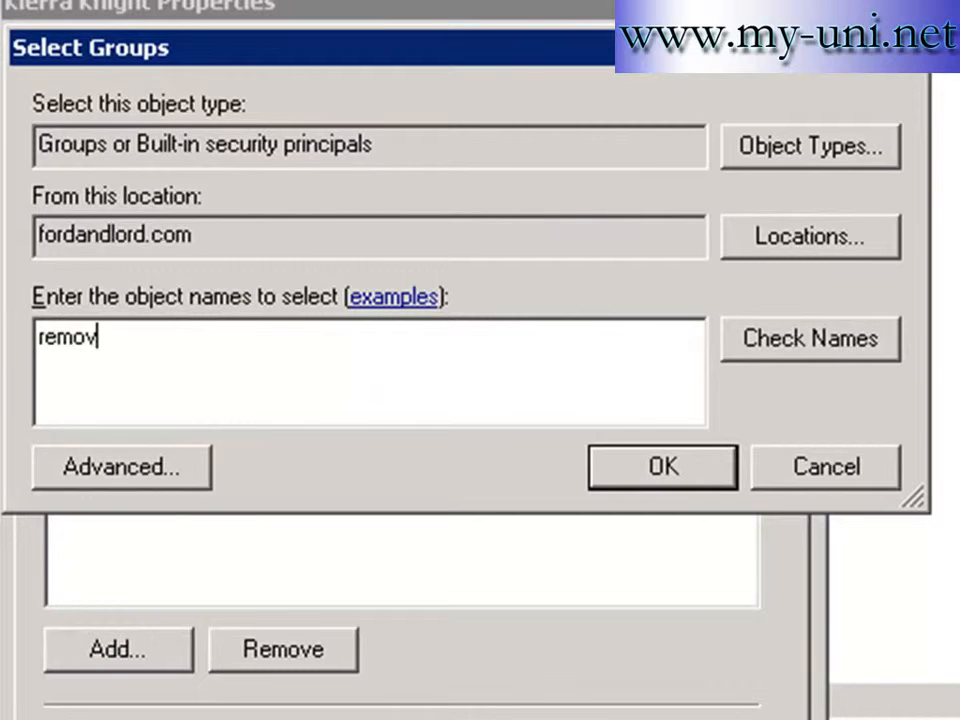
key("BackSpace")
type("te")
left_click(872, 349)
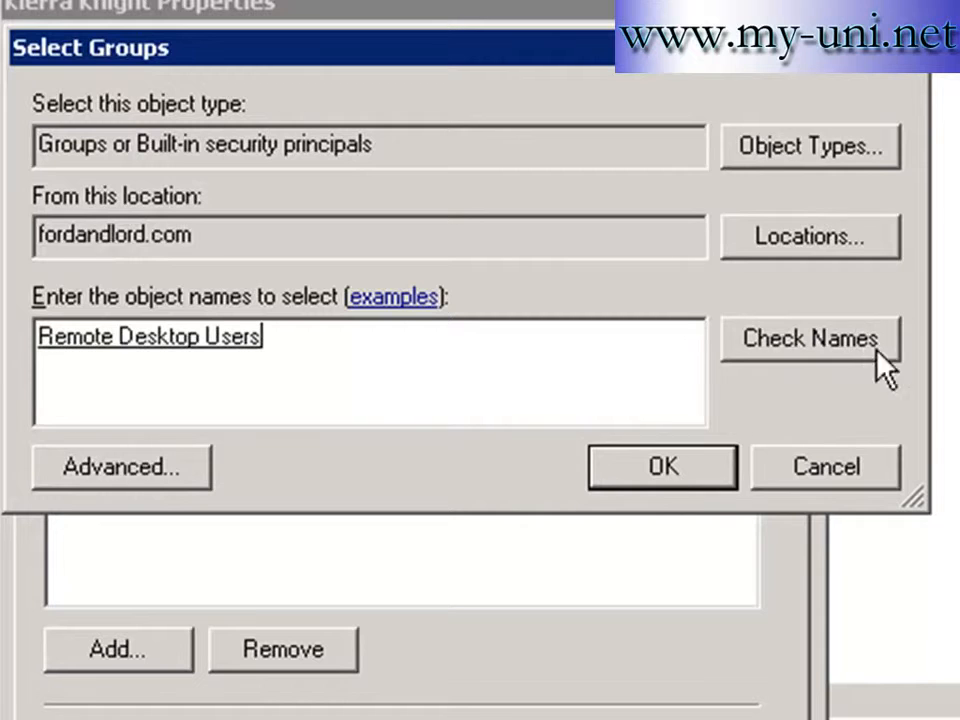
left_click(660, 470)
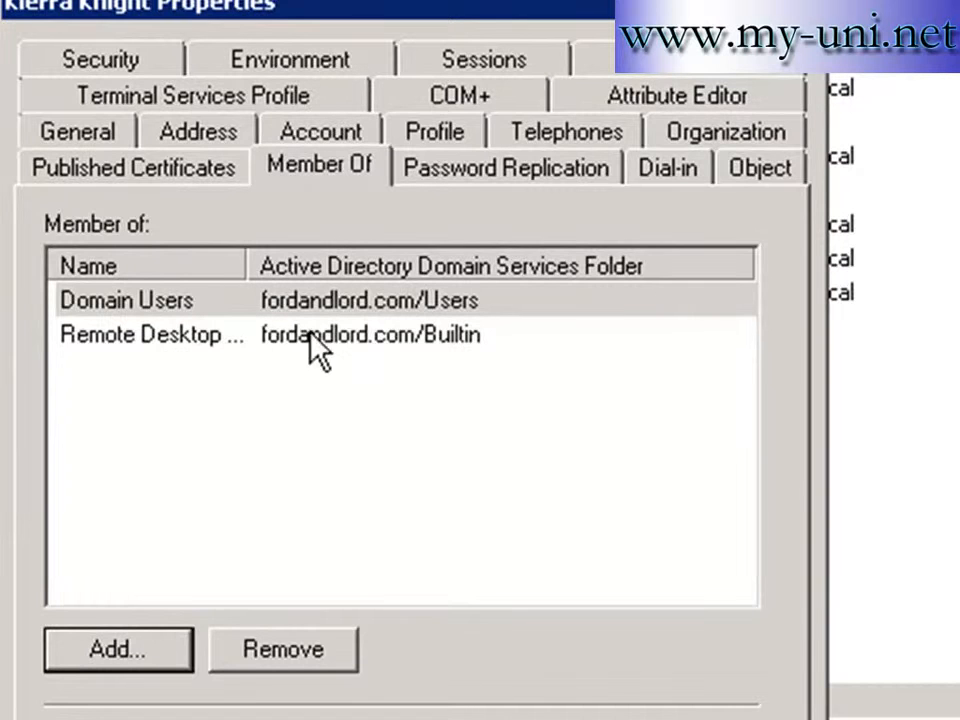
left_click_drag(246, 266, 326, 263)
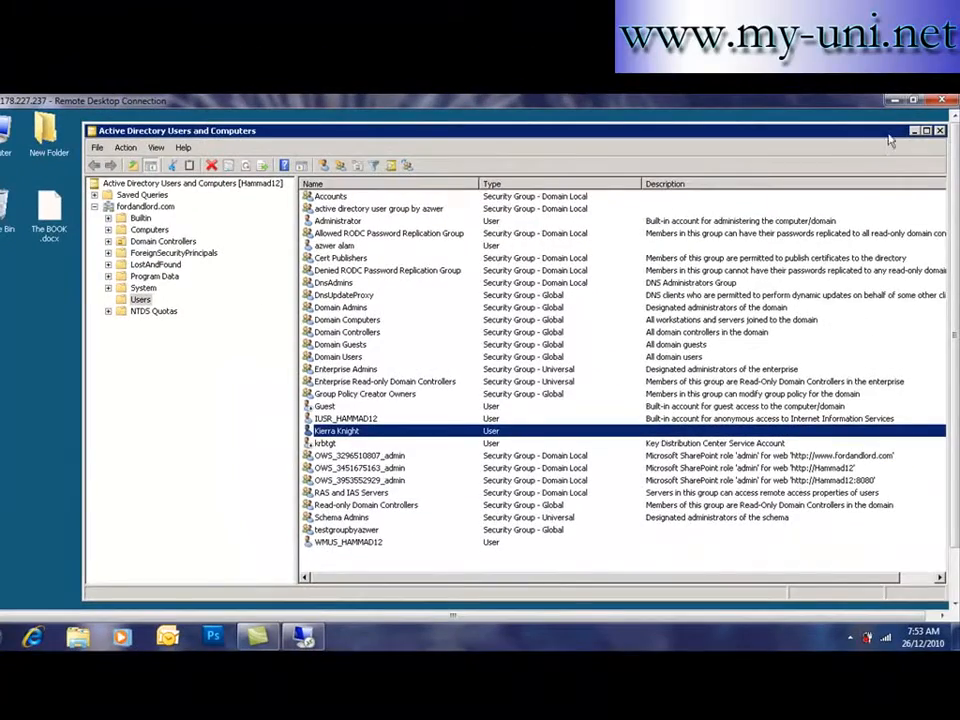
- Close the directory console, minimise the remote session, and open the local Start menu search
left_click(940, 132)
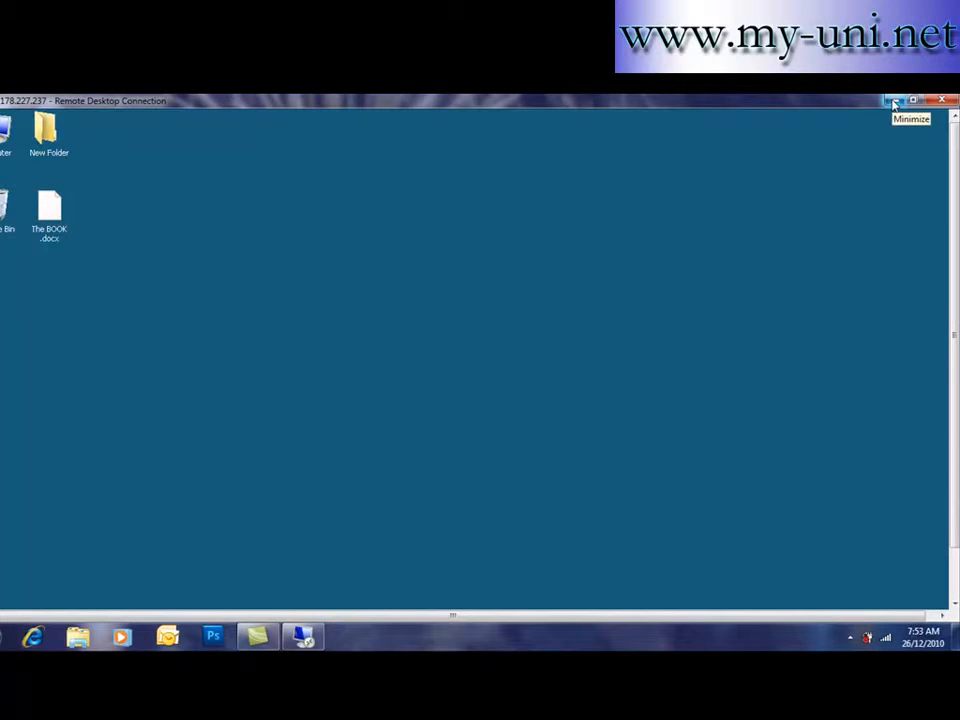
left_click(893, 103)
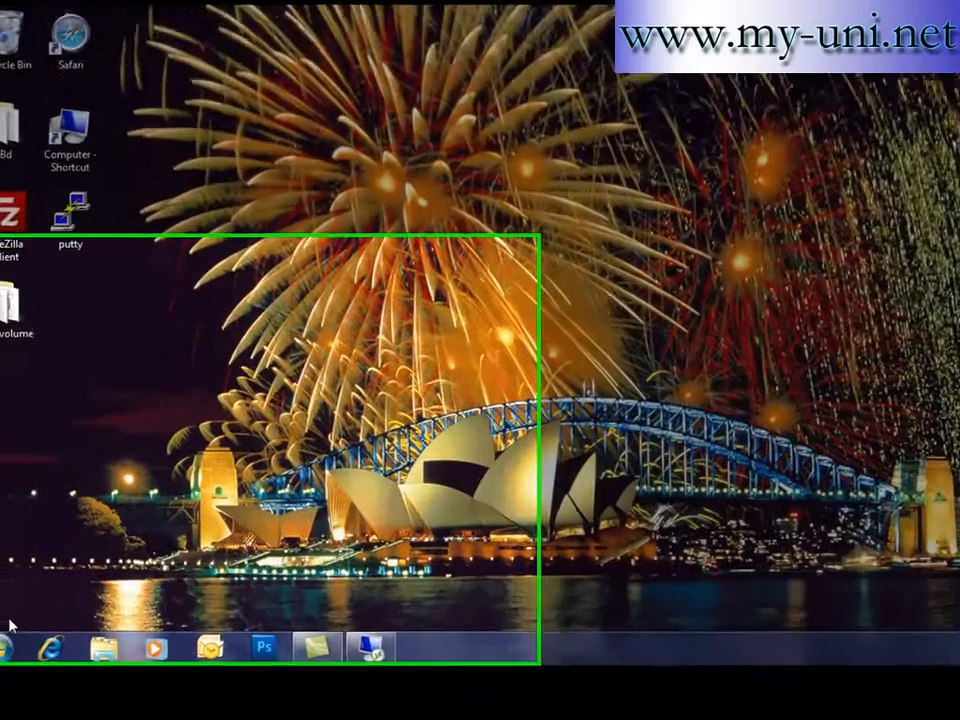
left_click(2, 638)
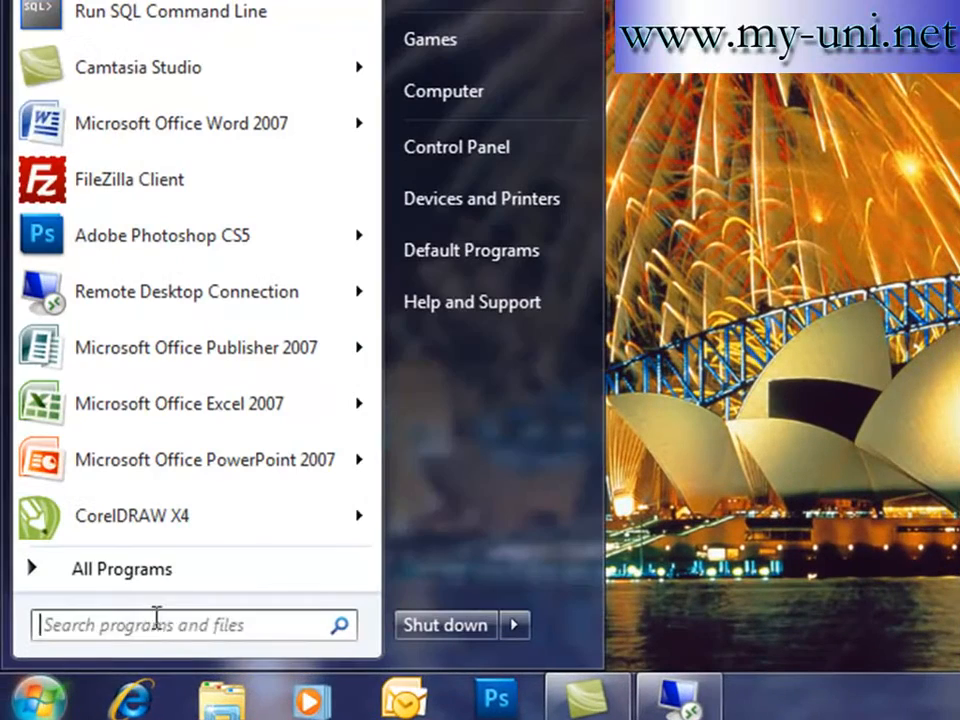
left_click(150, 628)
- Save the new domain user's name and password as another account, then connect to 124.178.227.237
left_click(155, 302)
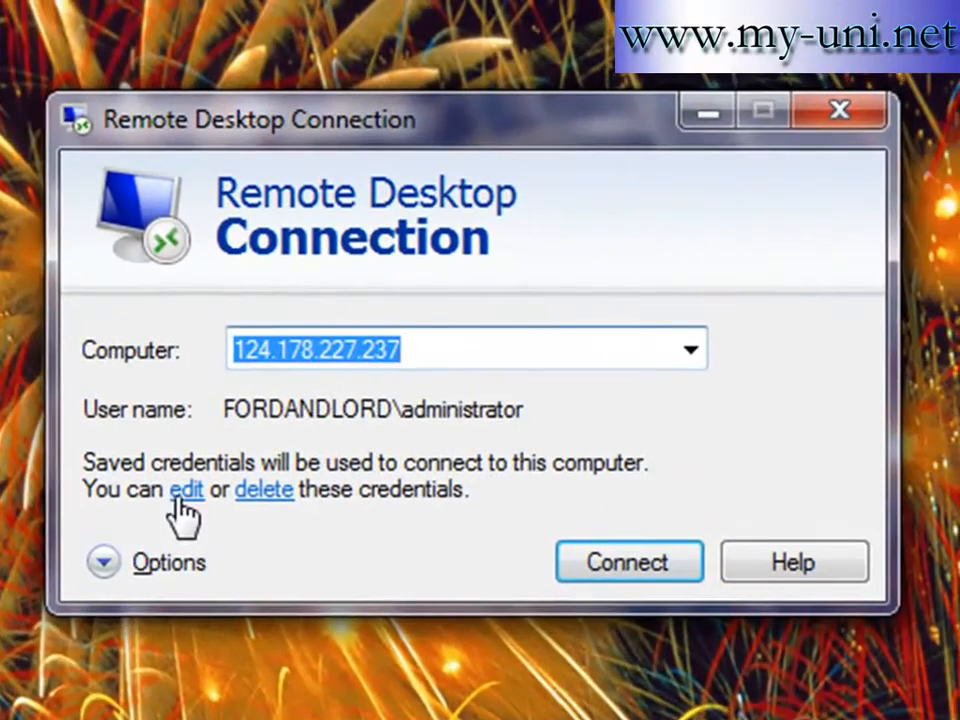
left_click(205, 477)
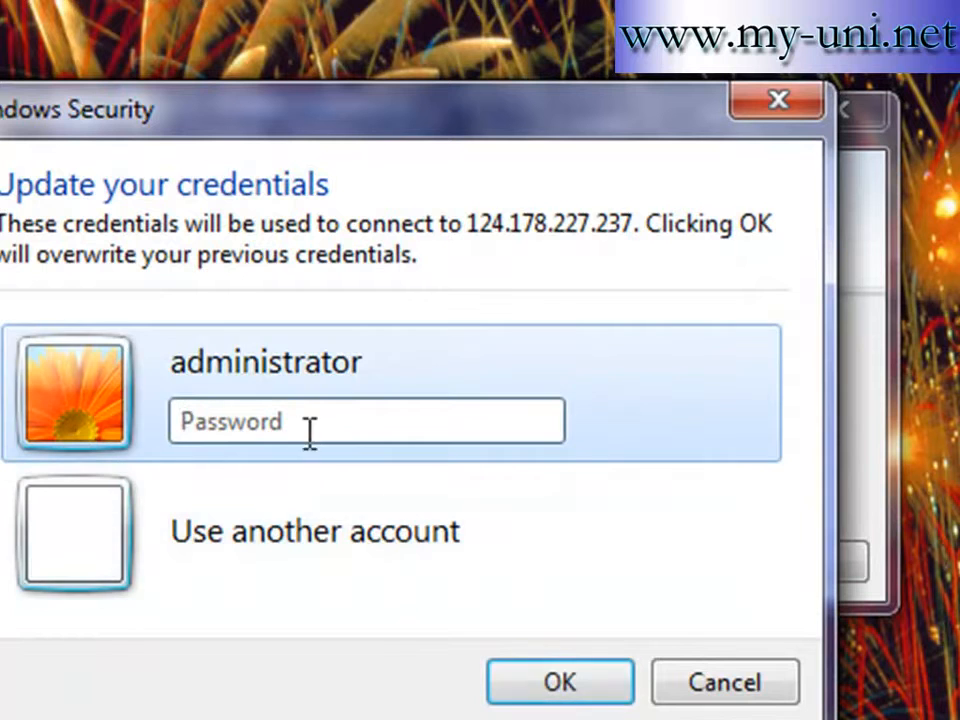
left_click(79, 555)
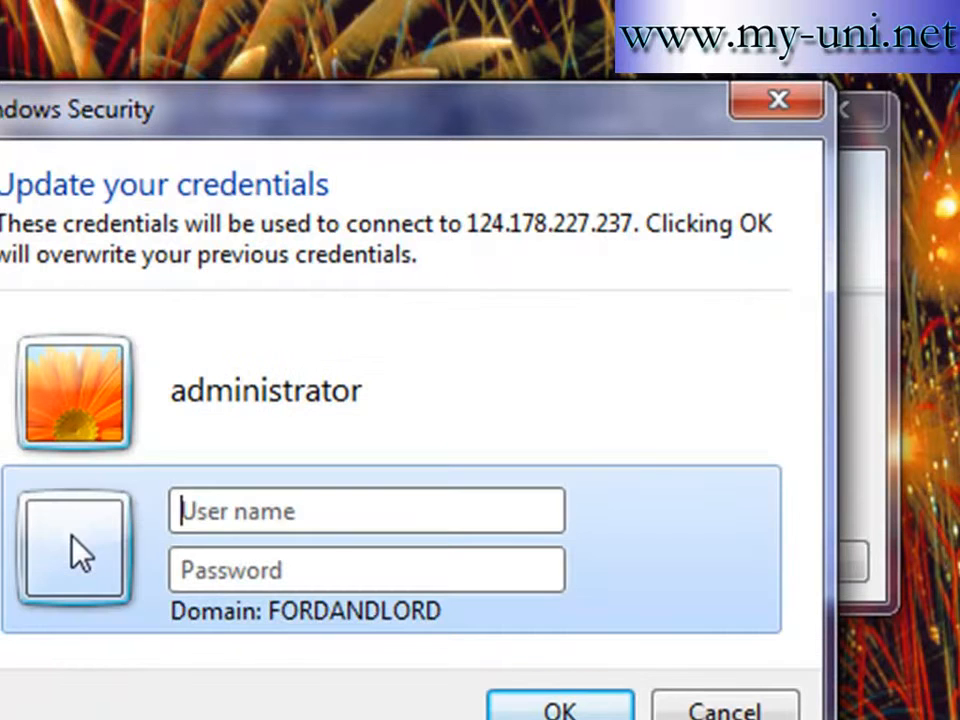
left_click(344, 530)
type("kierra")
key("Tab")
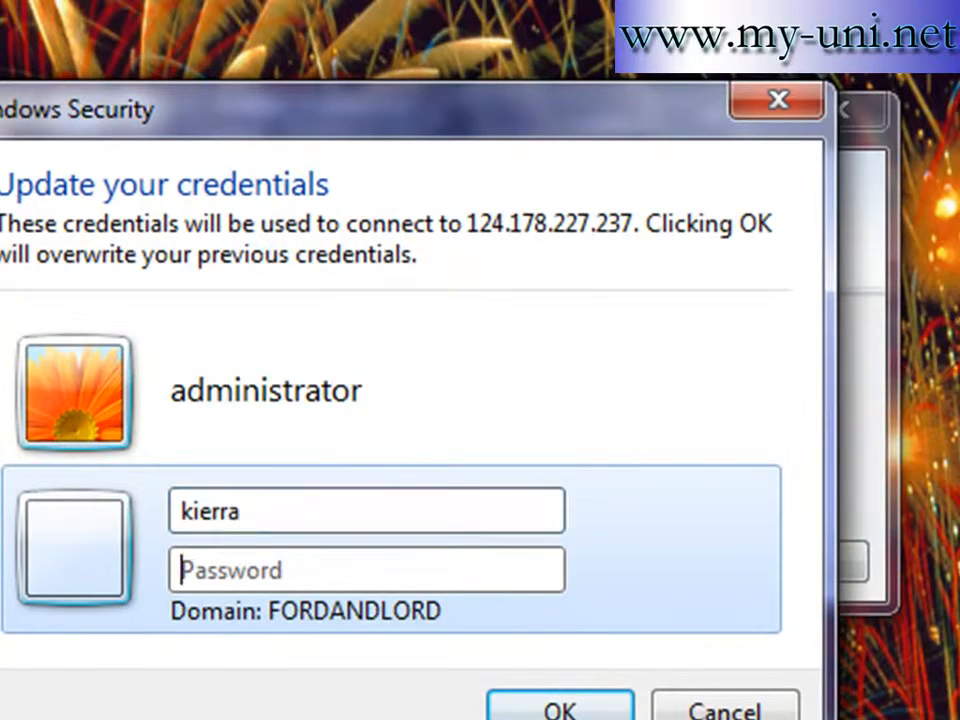
type("*********")
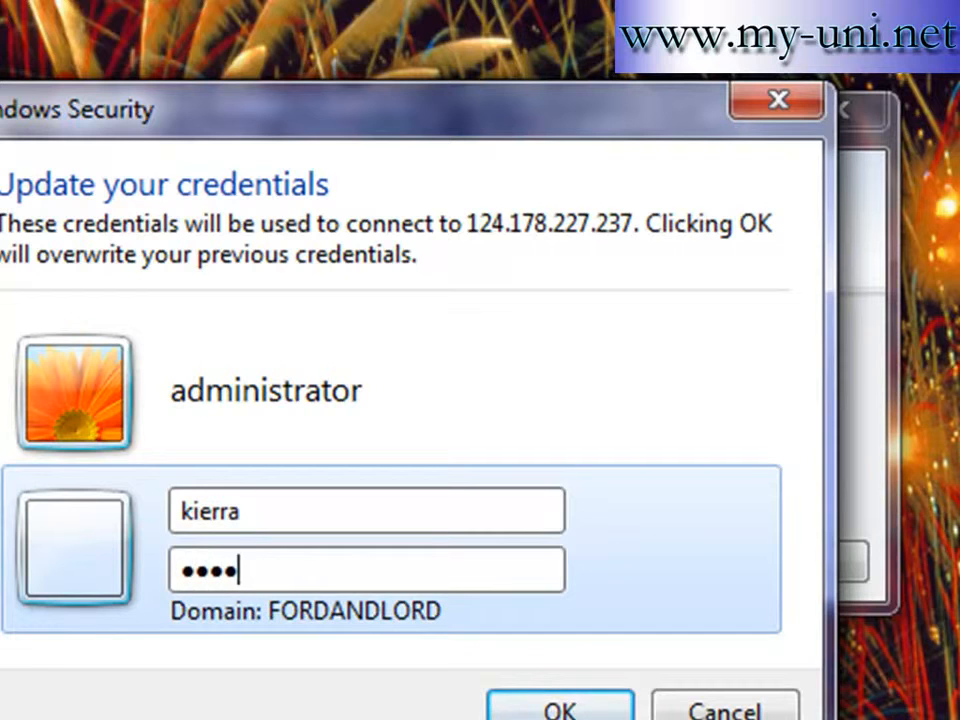
left_click(515, 700)
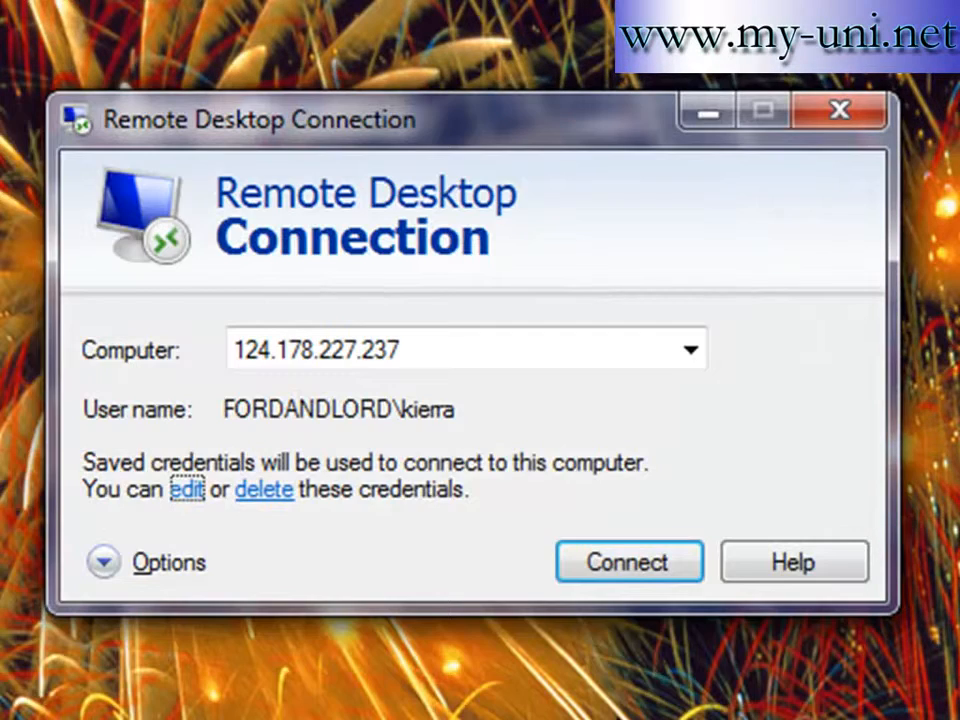
left_click(630, 572)
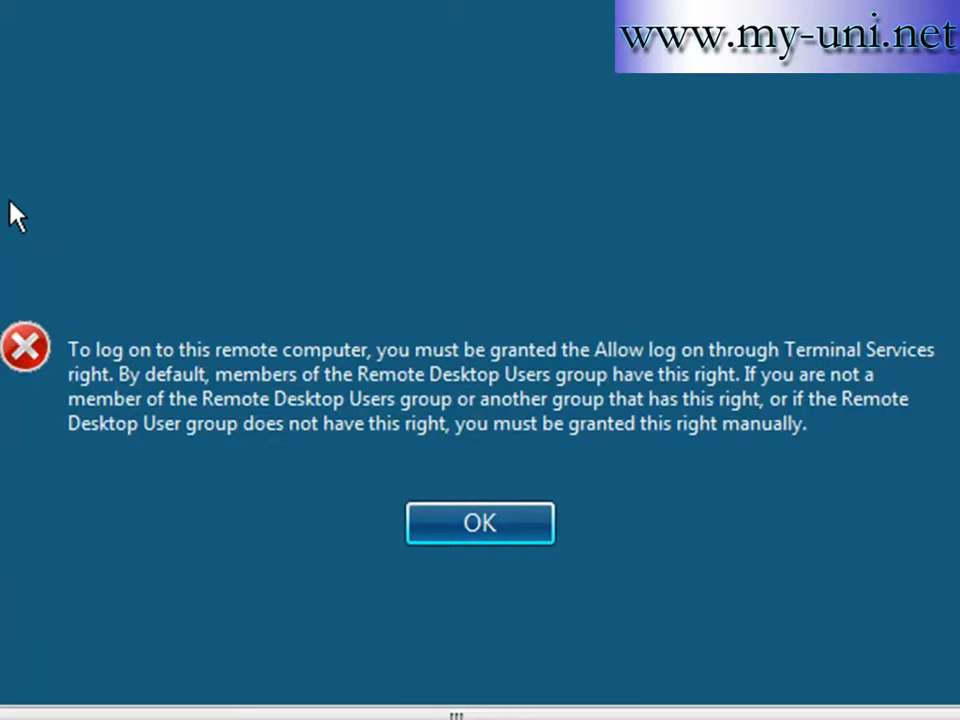
- Dismiss the logon-rights error and log on as Other User 'Administrator' with its password
left_click(519, 530)
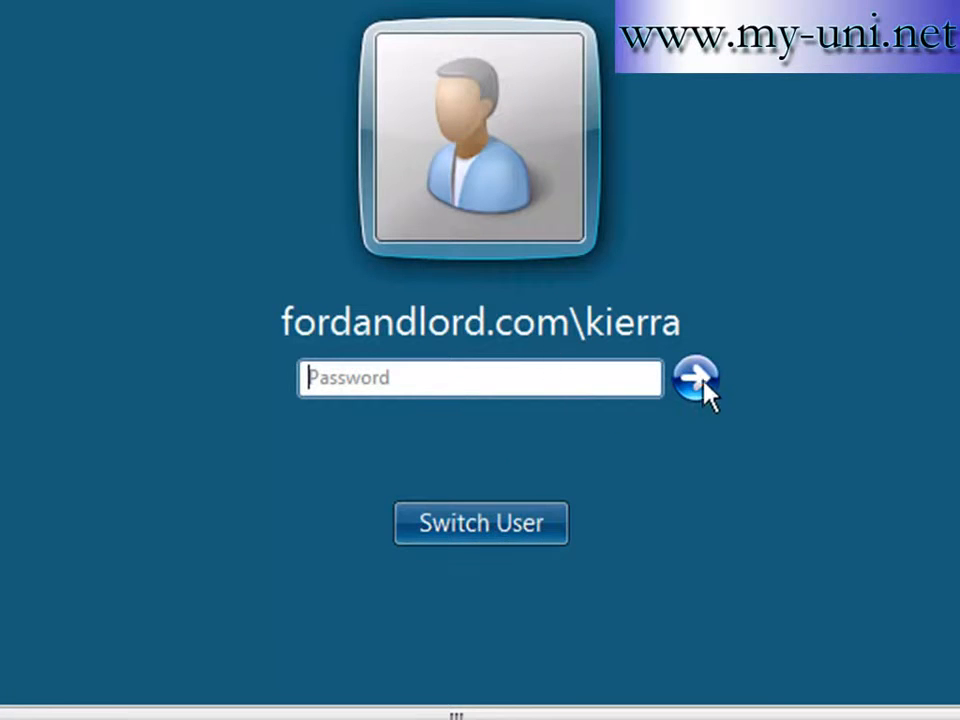
left_click(480, 531)
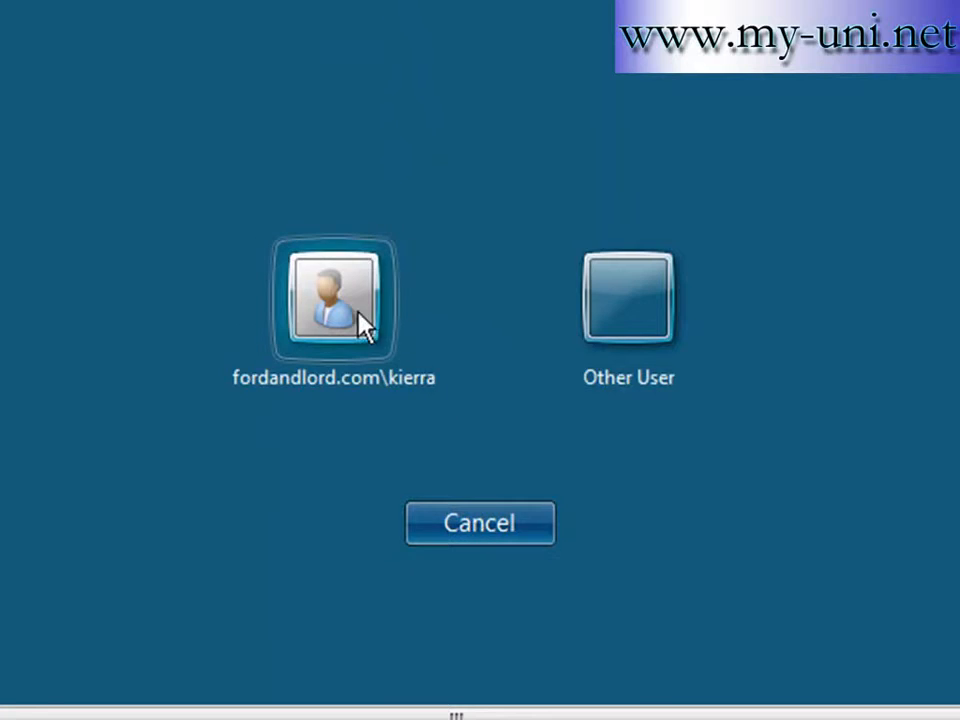
left_click(612, 338)
type("Administrator")
key("Tab")
type("*********")
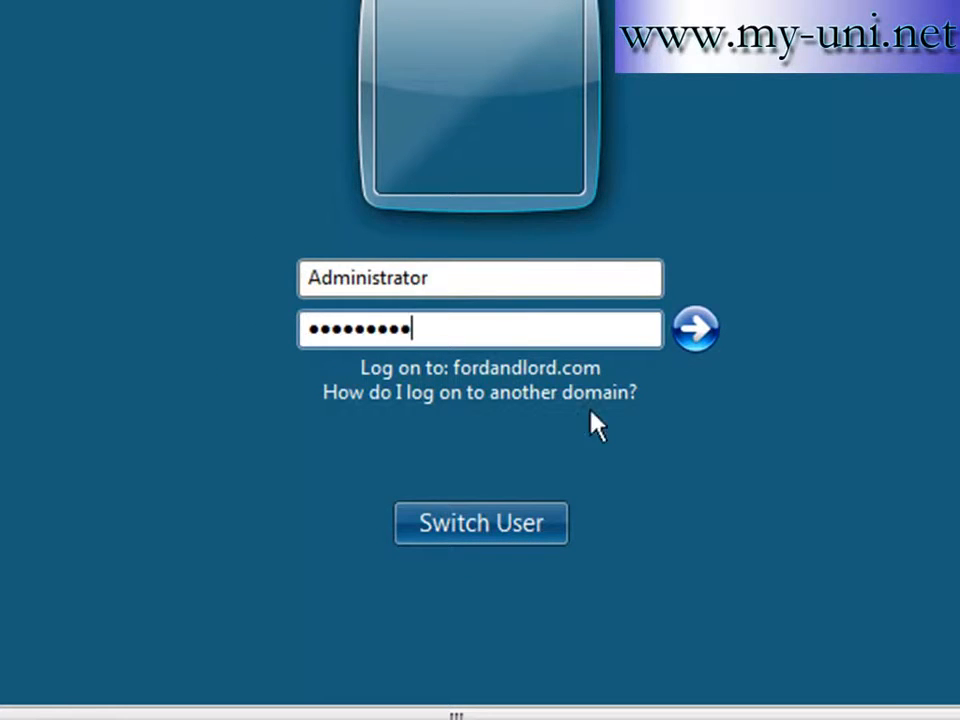
left_click(702, 338)
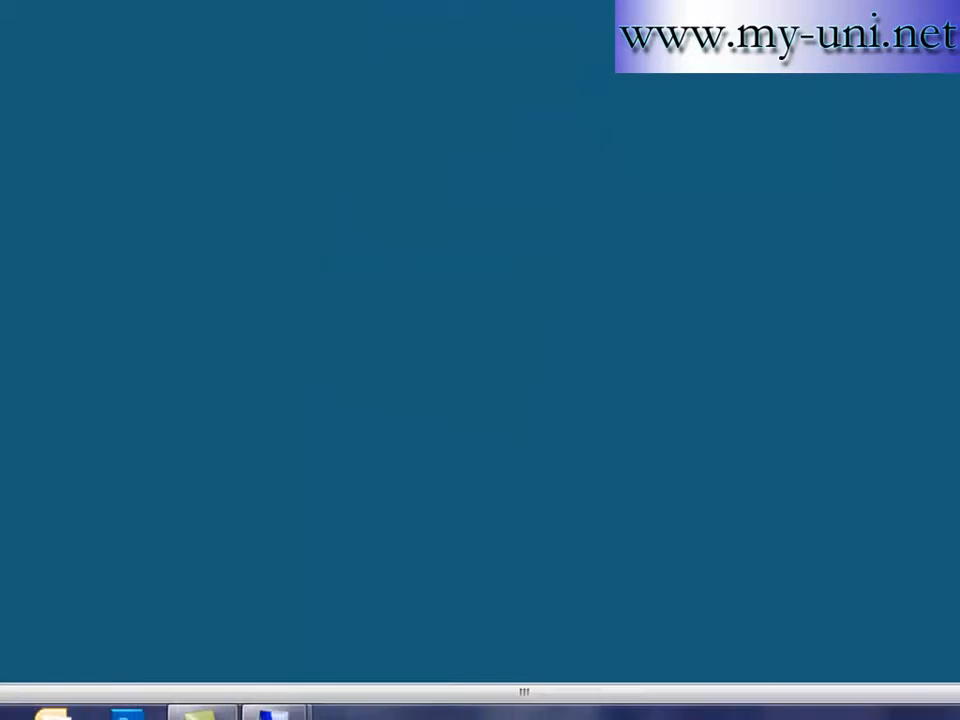
- Run gpedit.msc from the remote server's Start > Run box
left_click(30, 655)
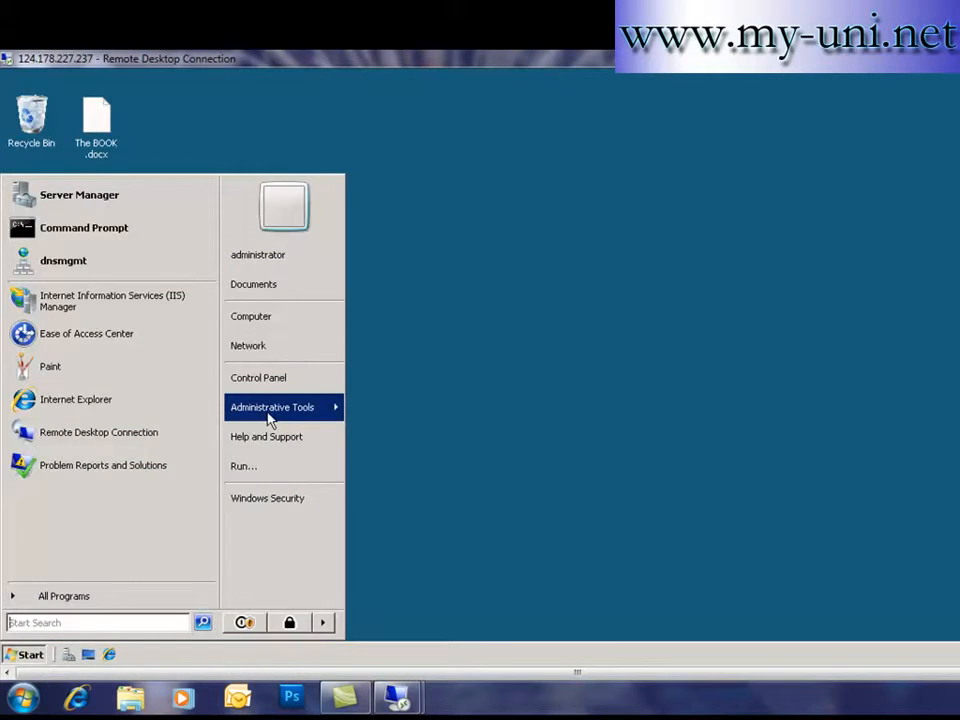
left_click(476, 470)
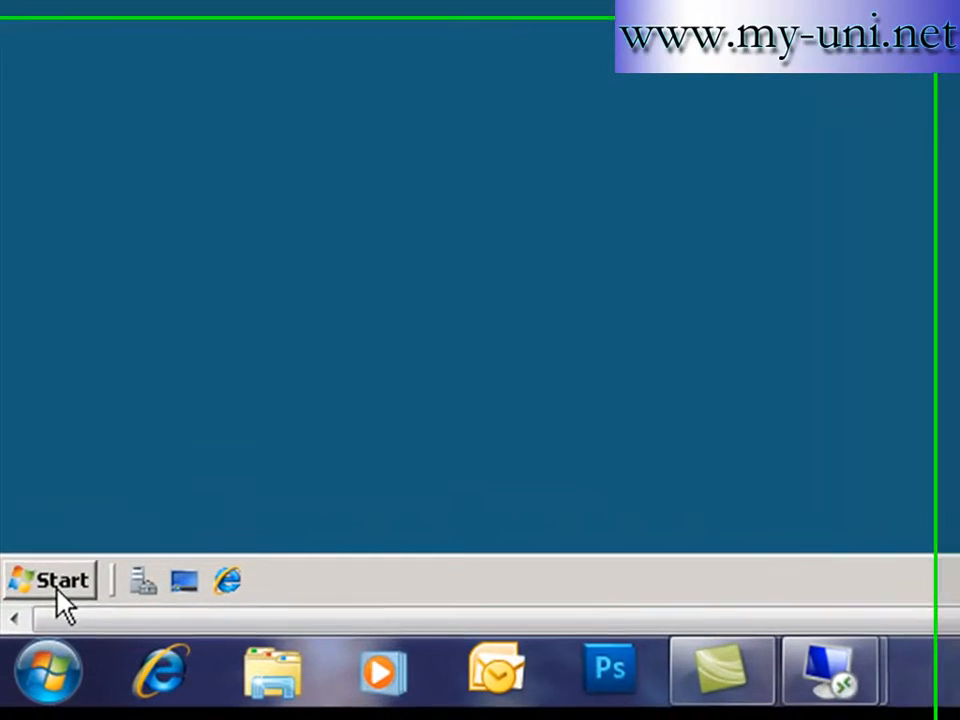
left_click(30, 655)
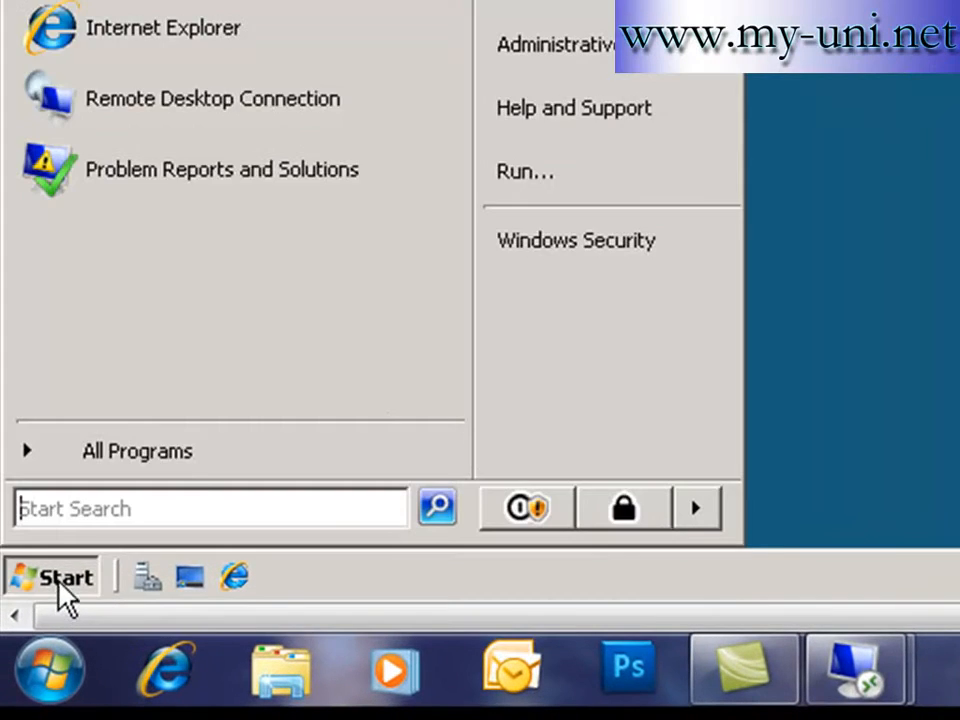
left_click(564, 180)
left_click_drag(332, 325, 116, 319)
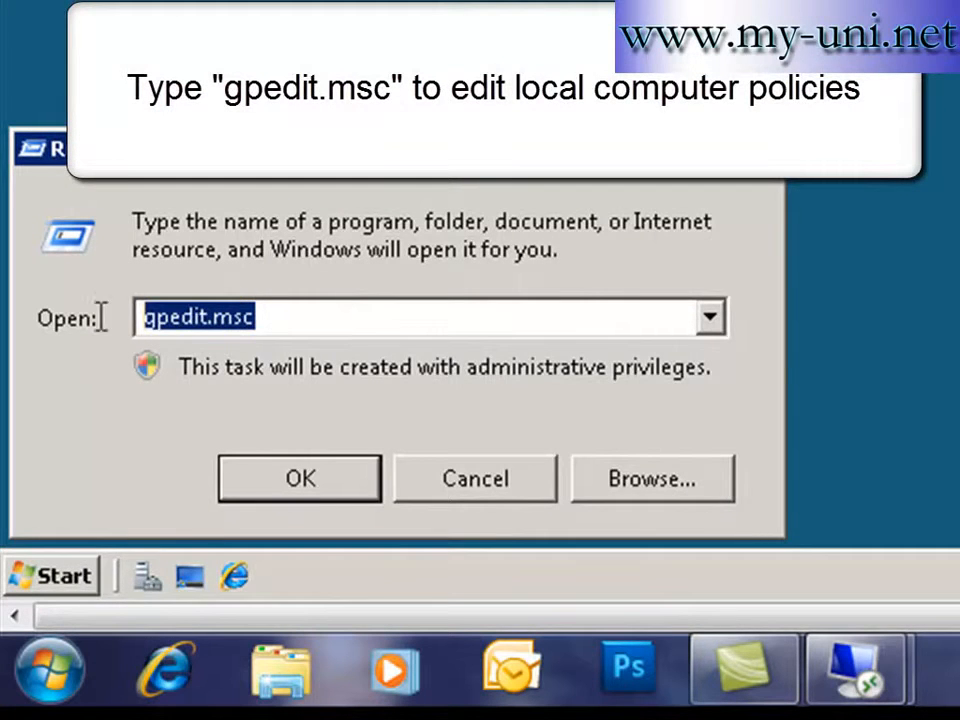
left_click(286, 316)
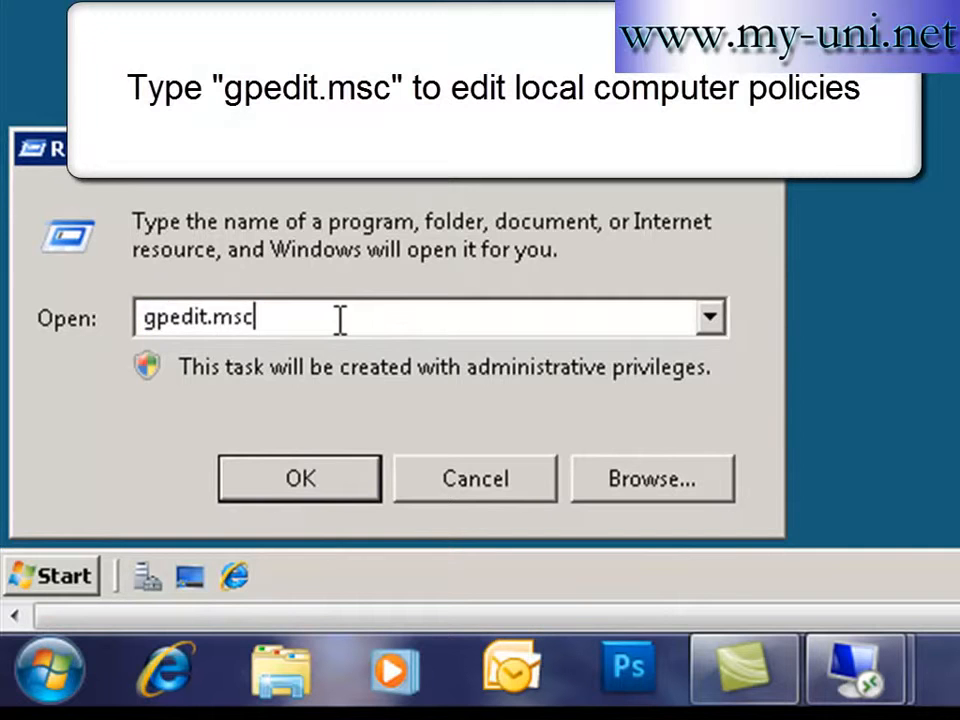
key("BackSpace")
key("BackSpace")
key("BackSpace")
key("BackSpace")
key("BackSpace")
key("BackSpace")
key("BackSpace")
key("BackSpace")
key("BackSpace")
key("BackSpace")
type("gpedit.msc")
key("Return")
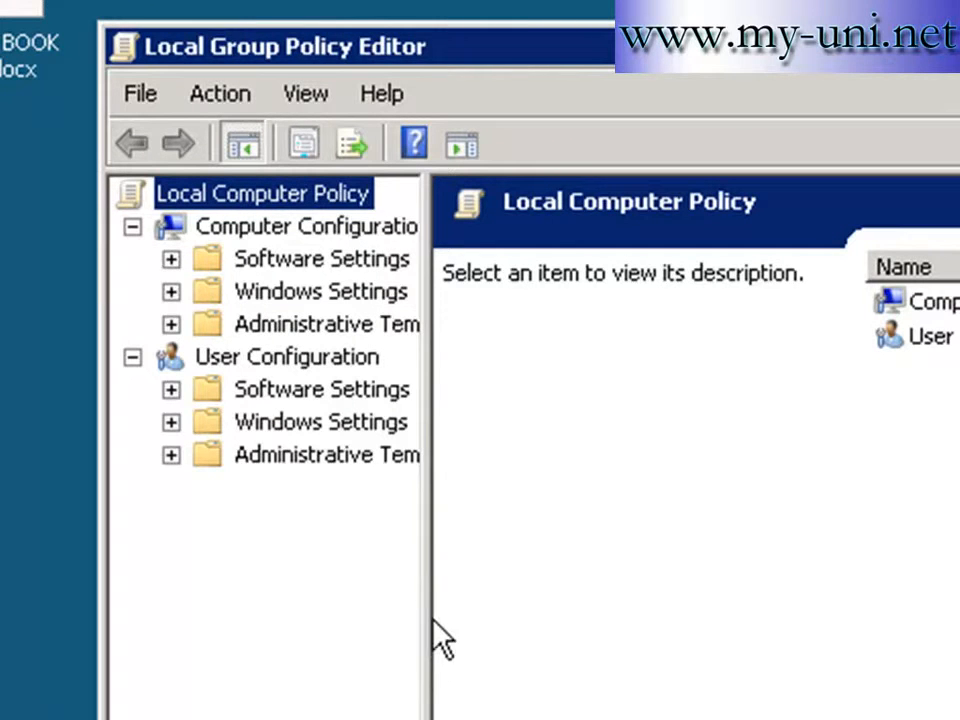
- Expand Windows Settings > Security Settings > Local Policies, select User Rights Assignment, and widen the columns
left_click_drag(424, 619, 741, 620)
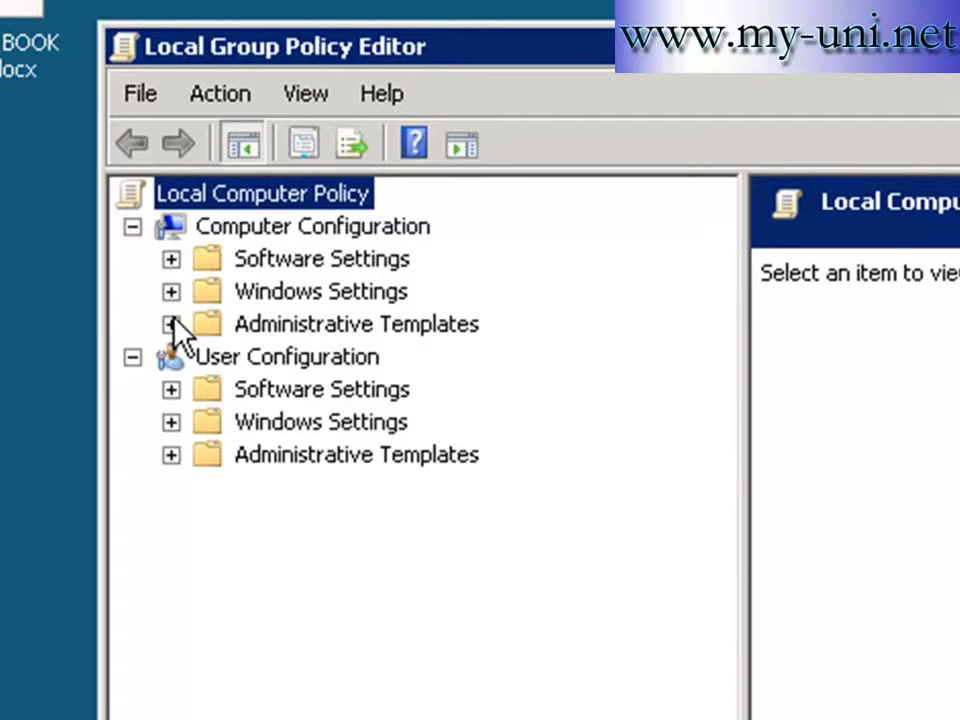
left_click(171, 291)
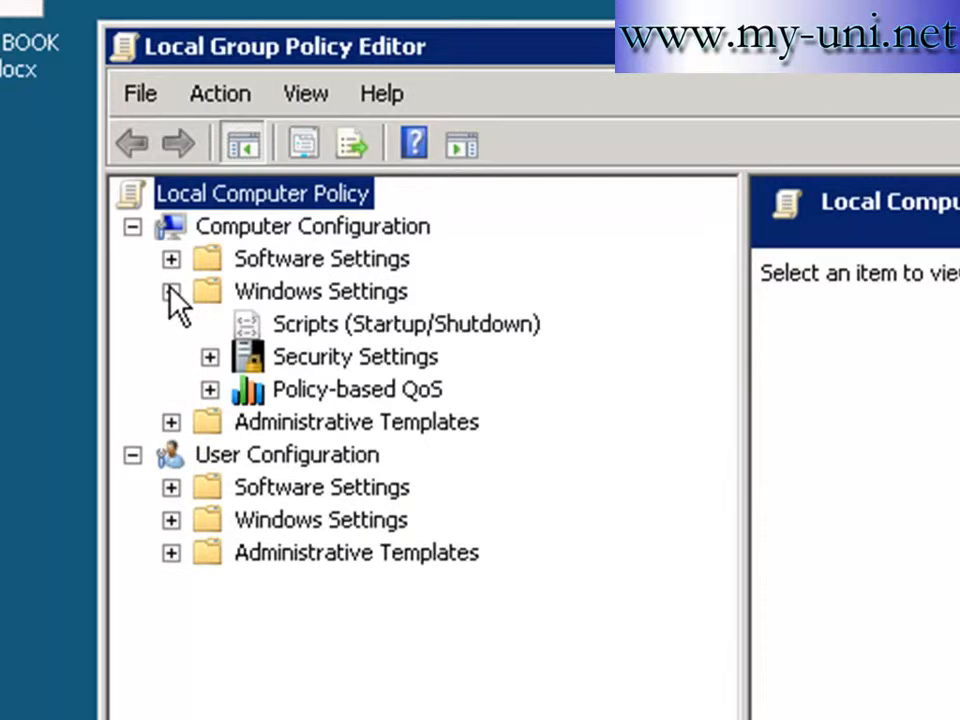
left_click(209, 357)
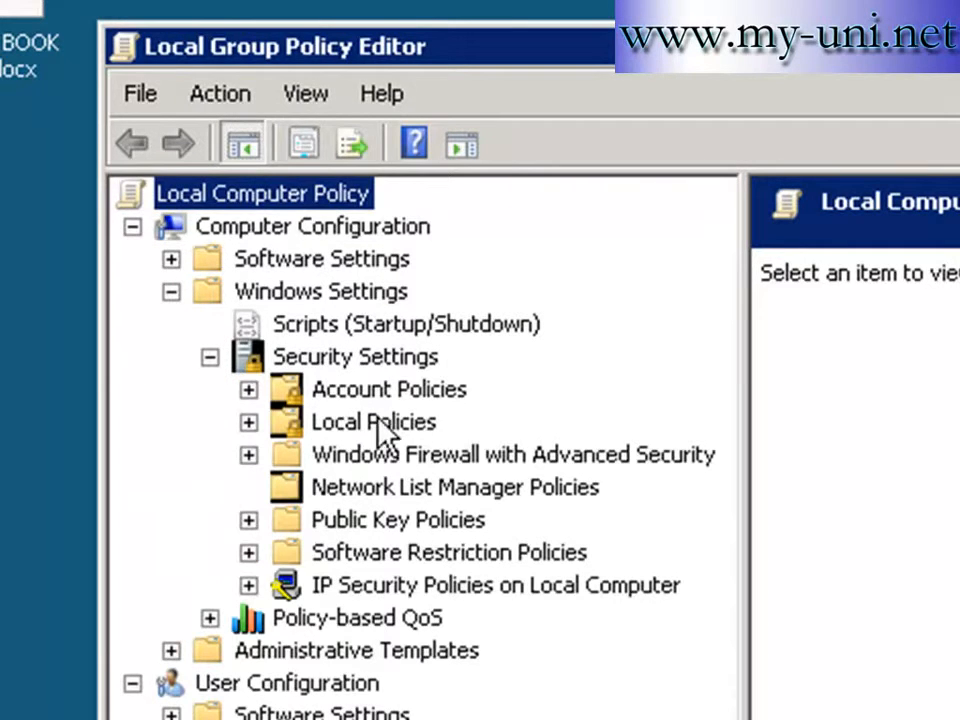
left_click(248, 421)
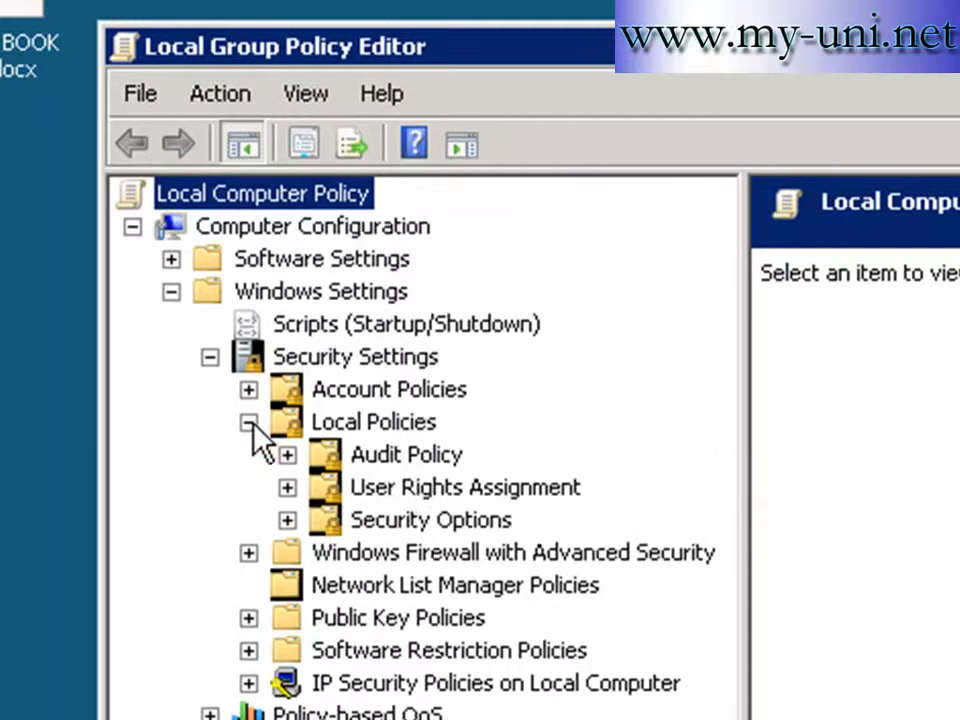
left_click(452, 489)
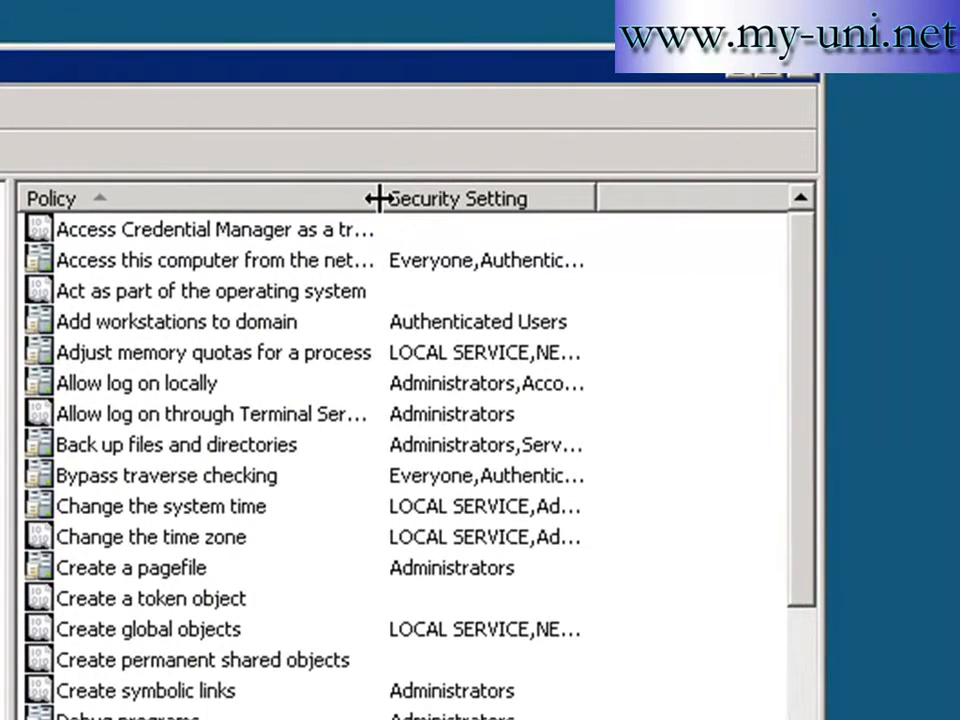
left_click_drag(376, 199, 587, 197)
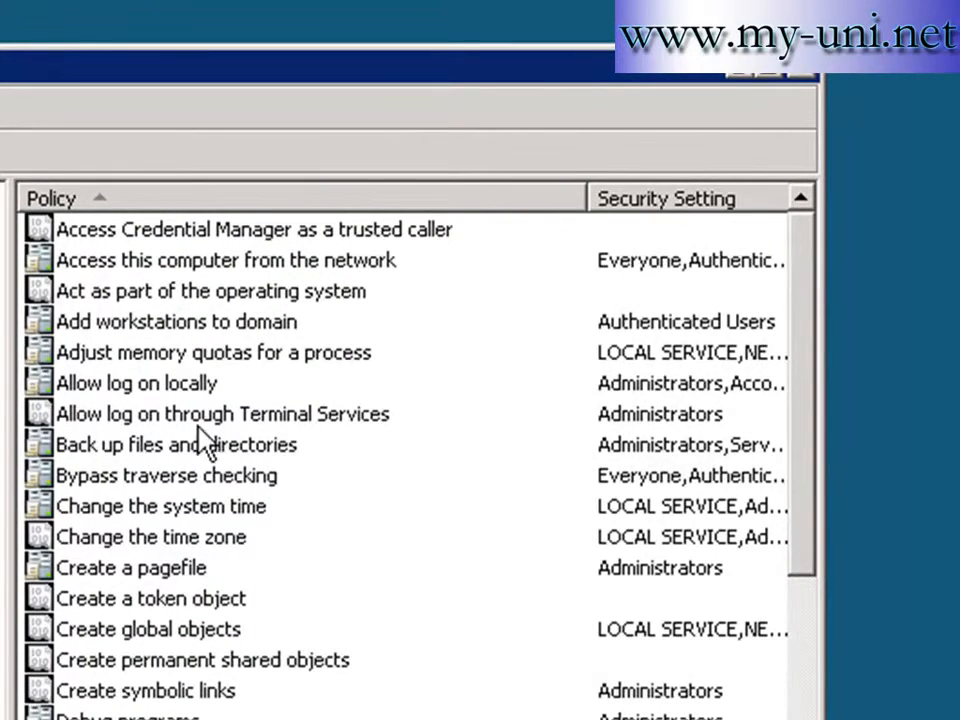
left_click_drag(580, 196, 442, 222)
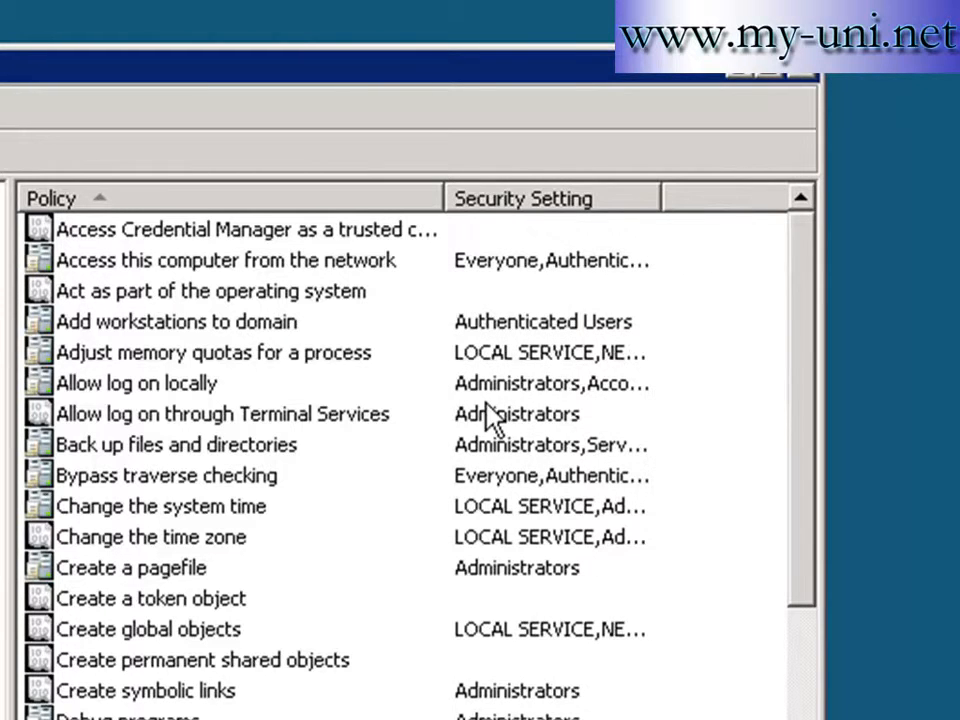
left_click_drag(662, 189, 734, 194)
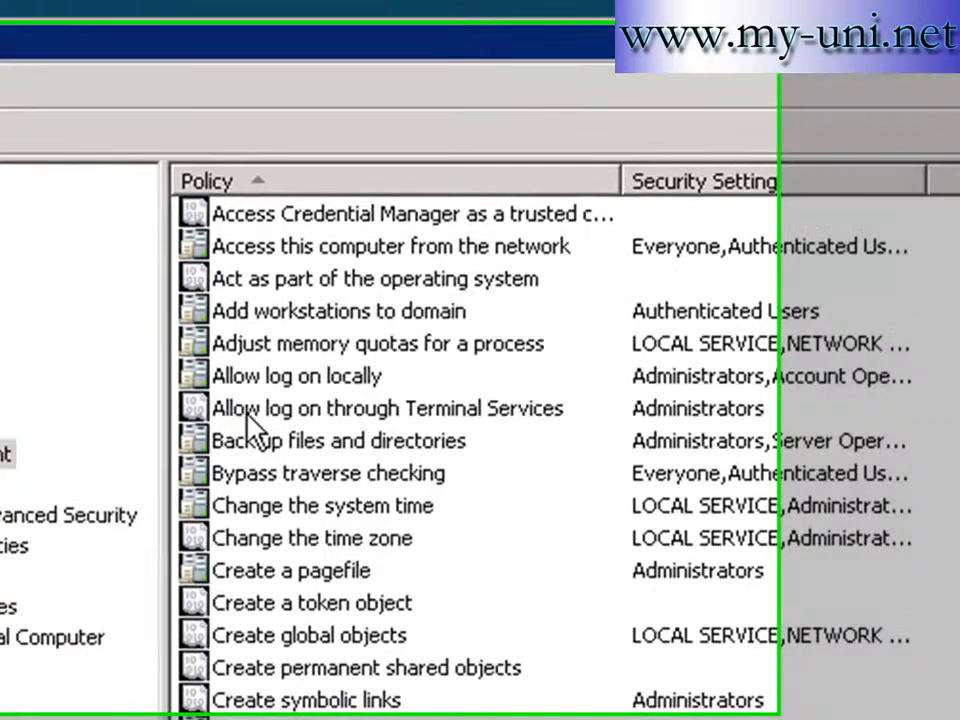
- In 'Allow log on through Terminal Services' properties, add the individual domain user
double_click(247, 416)
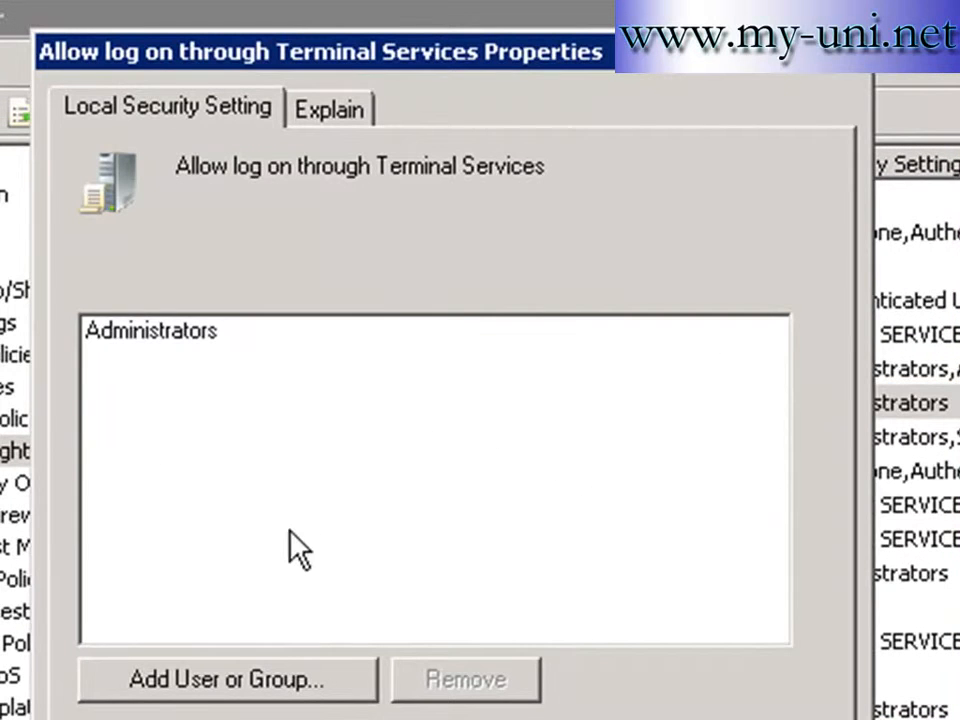
left_click(230, 682)
type("kierra")
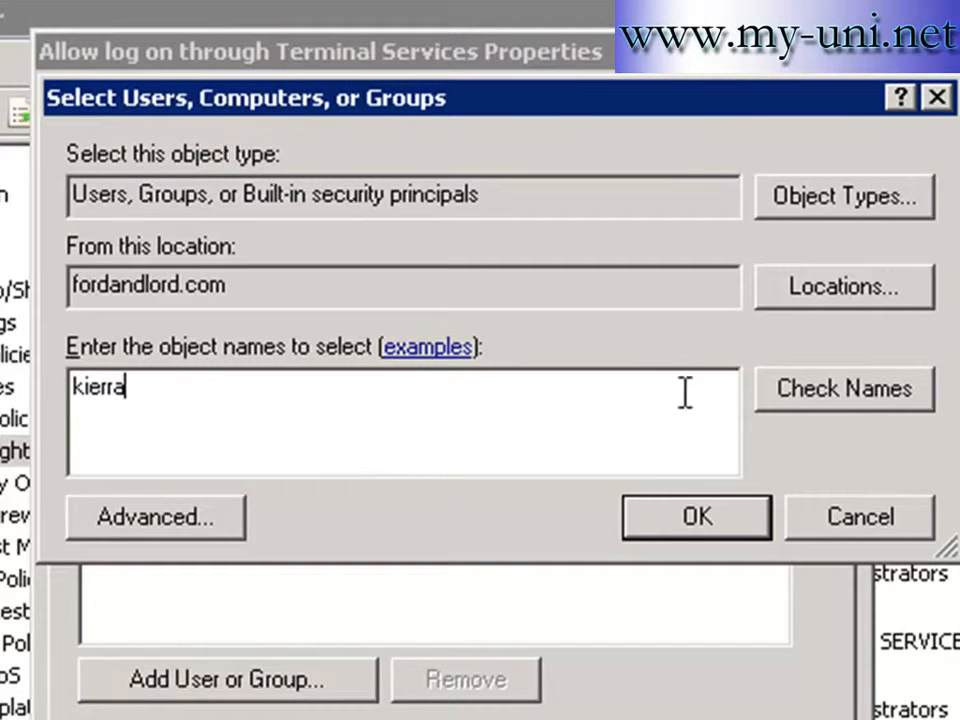
left_click(818, 386)
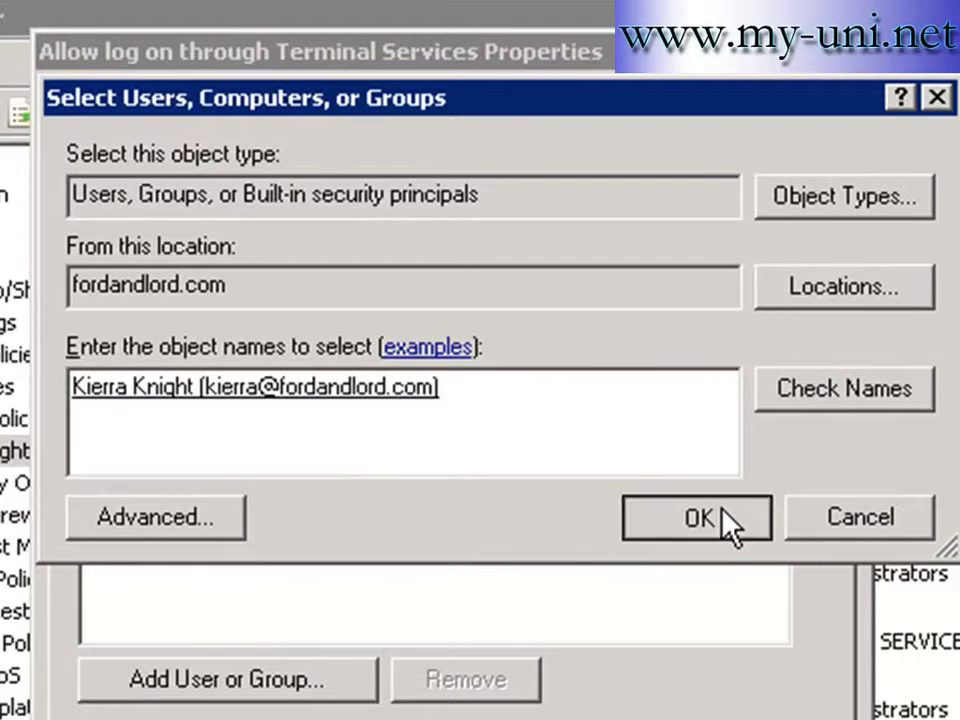
left_click(723, 506)
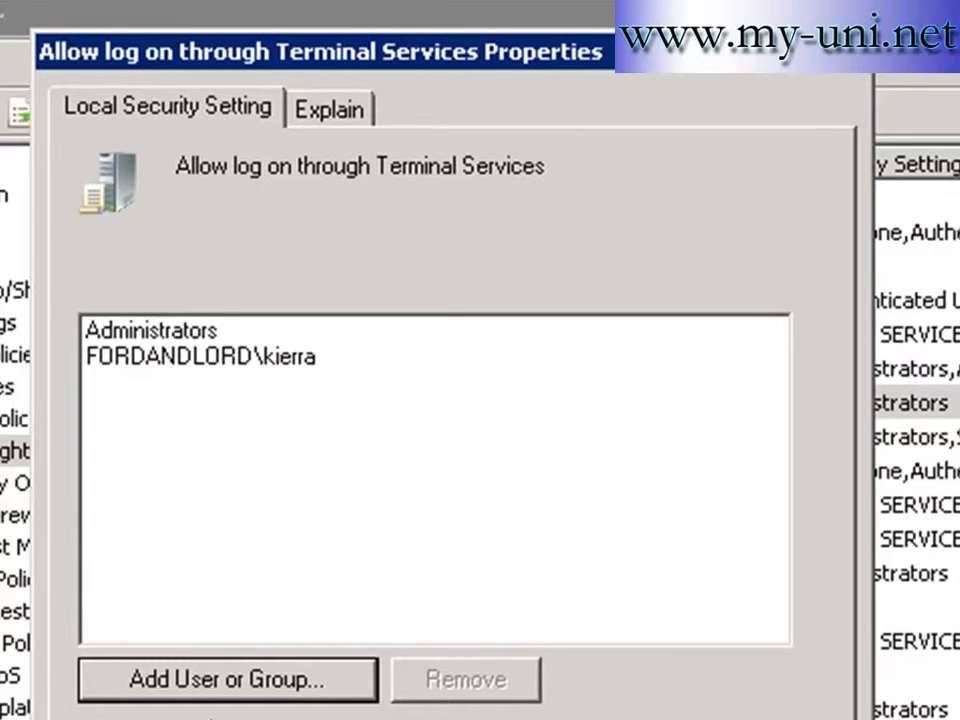
- Search for 'remote' and add the Remote Desktop Users group to the allowed list
left_click(240, 680)
type("remote")
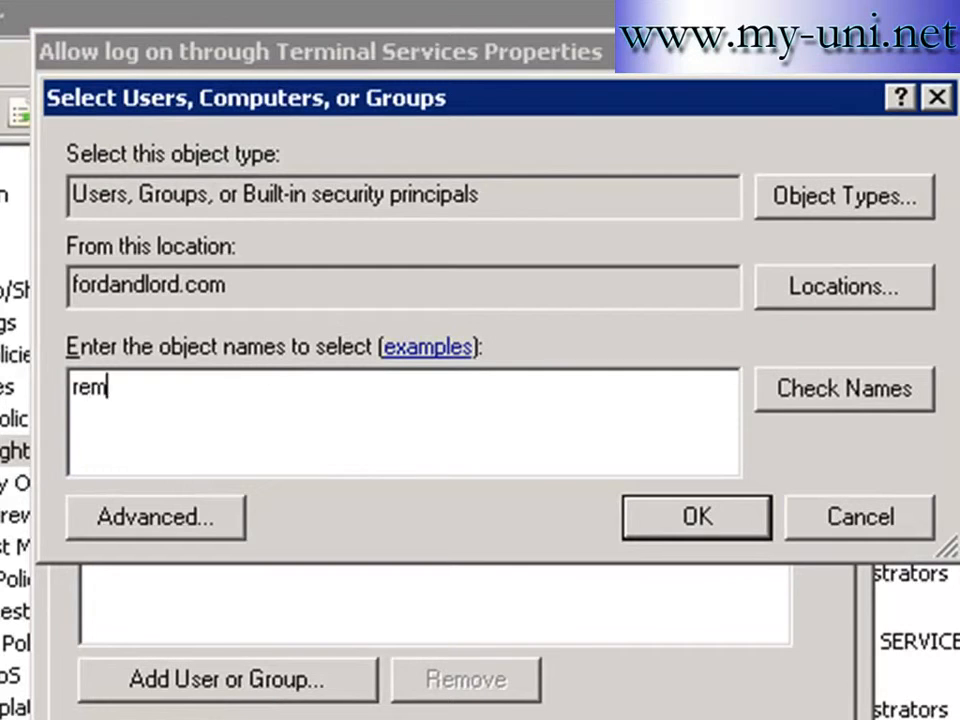
left_click(890, 392)
left_click_drag(520, 340, 654, 338)
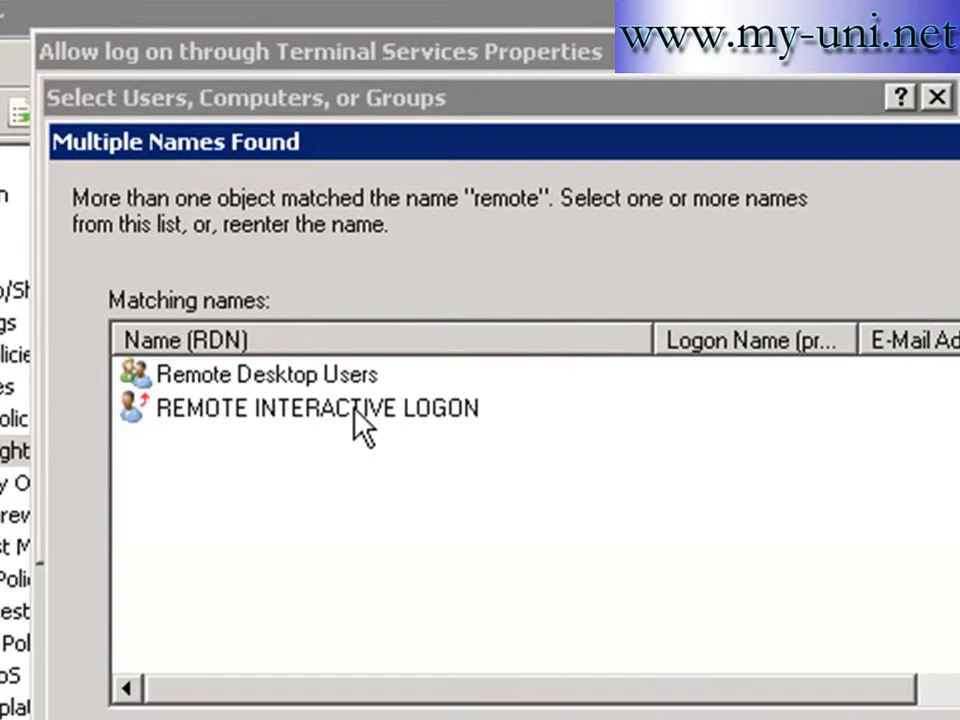
left_click(310, 378)
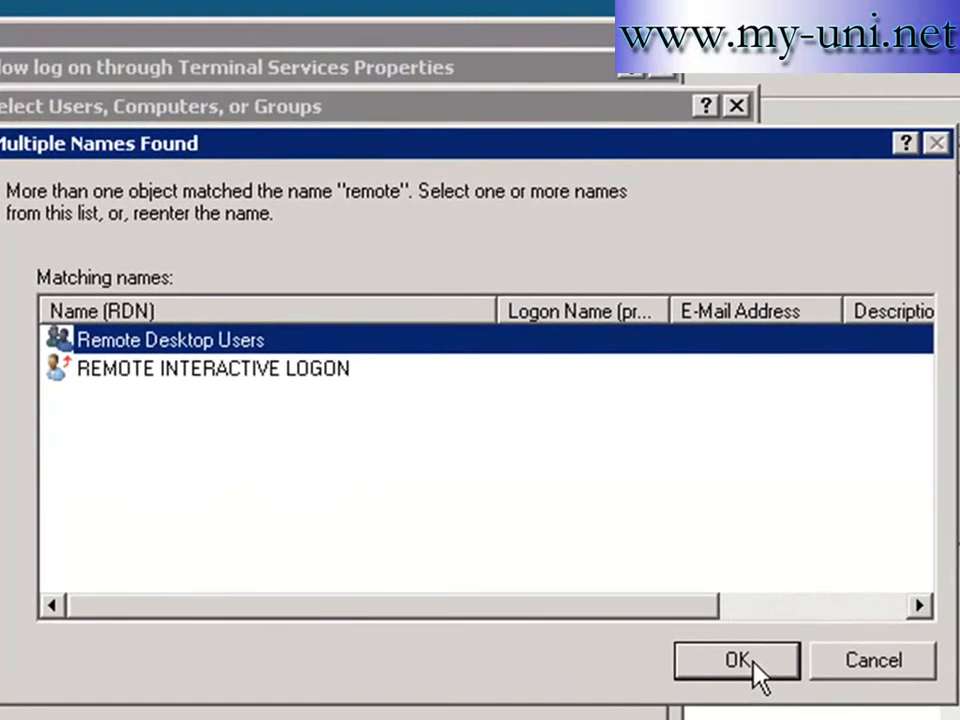
left_click(855, 706)
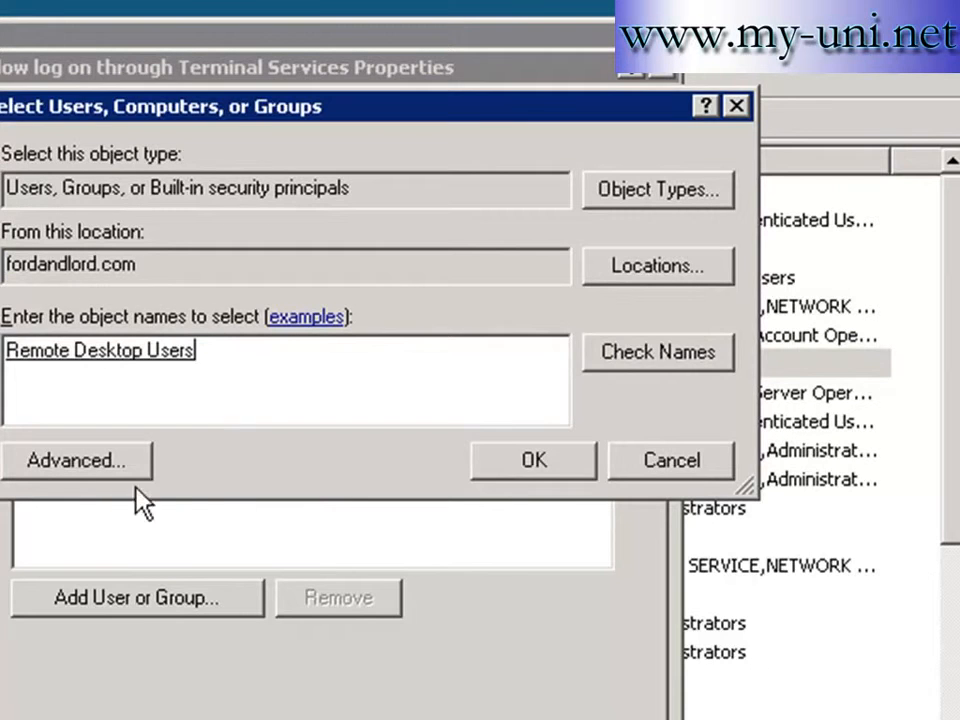
left_click(532, 468)
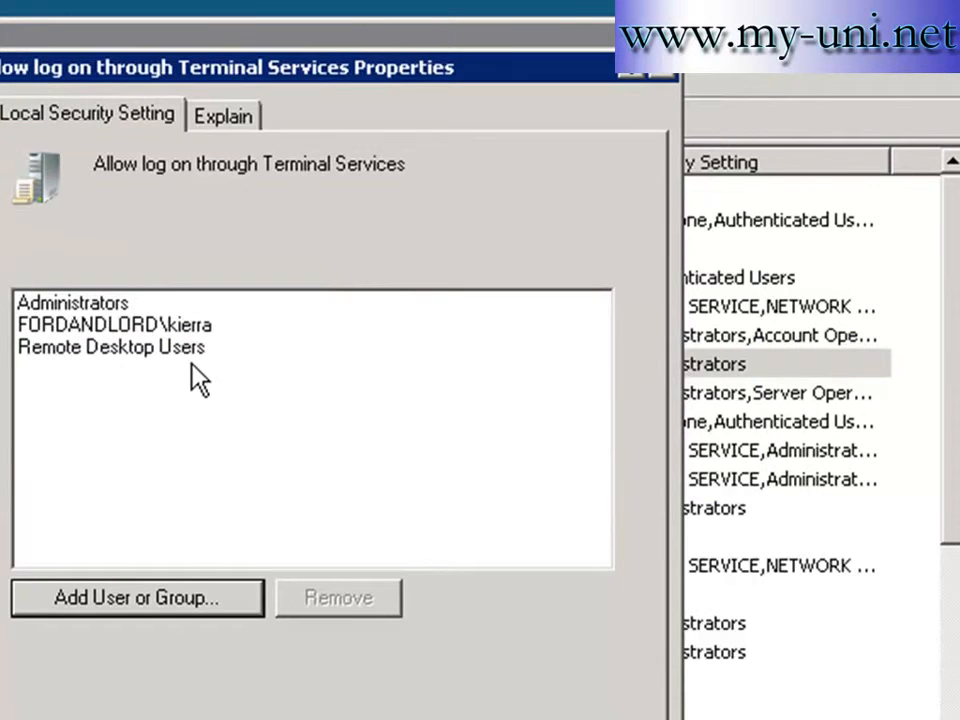
- Remove the individual domain user entry and apply the updated log-on right
left_click(174, 326)
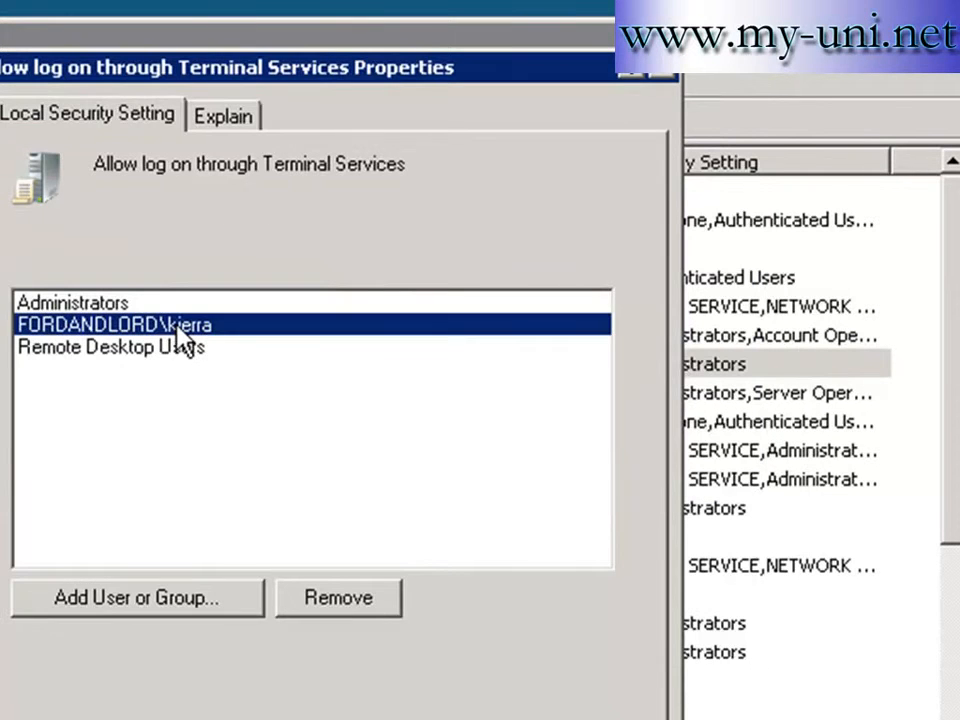
left_click(338, 598)
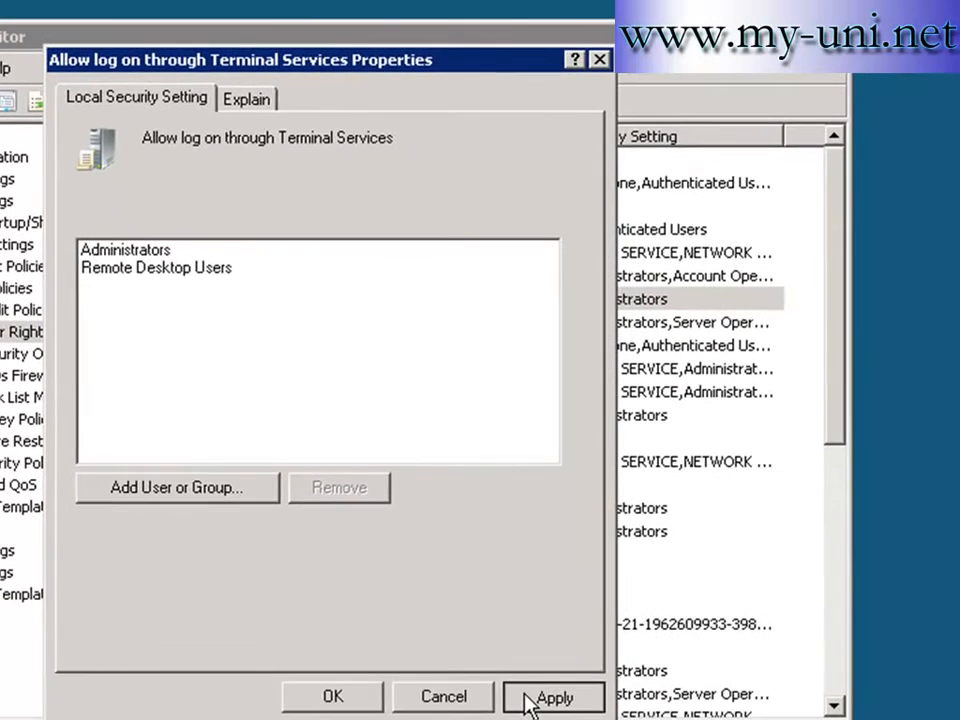
left_click(528, 697)
left_click(339, 700)
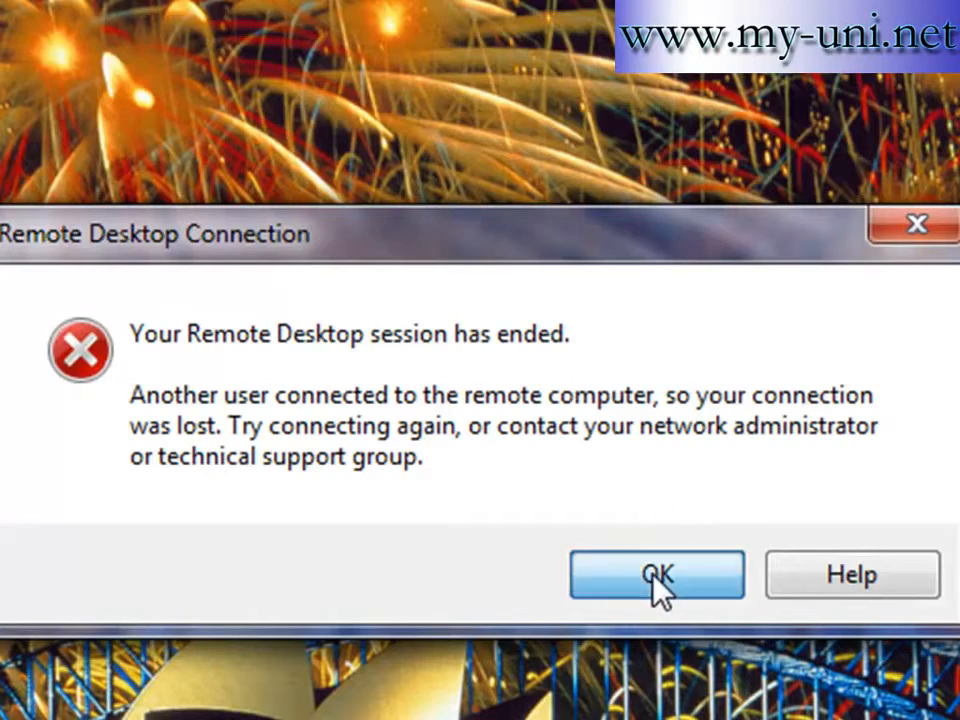
- Reconnect with the saved domain-user credentials, reach the desktop, then Log Off via the Start menu
left_click(657, 578)
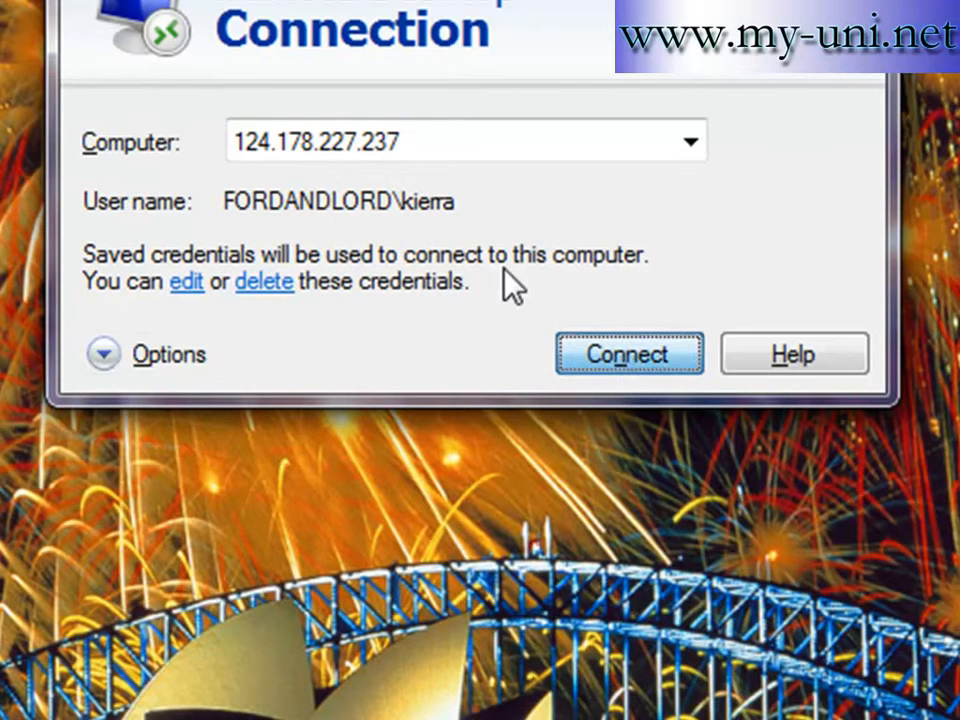
left_click(621, 360)
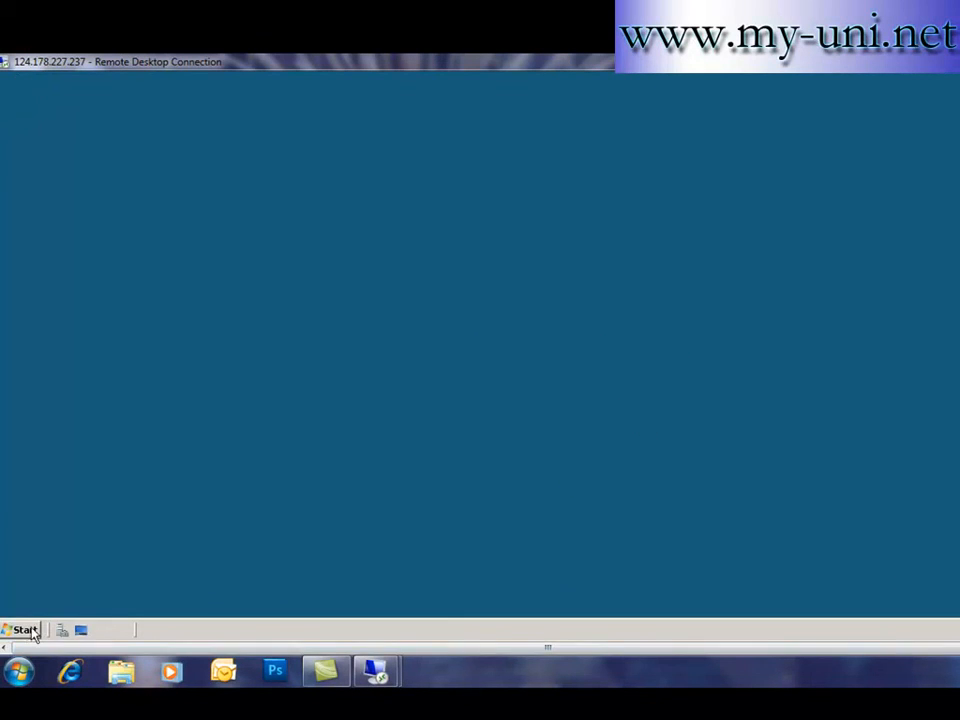
left_click(25, 631)
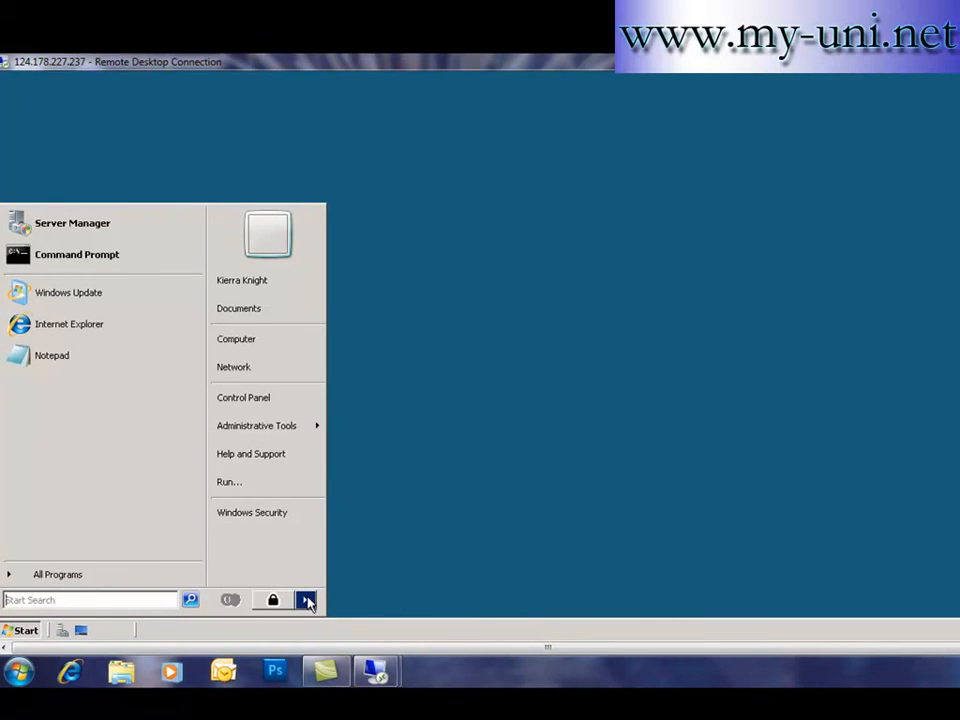
left_click(305, 600)
left_click(364, 543)
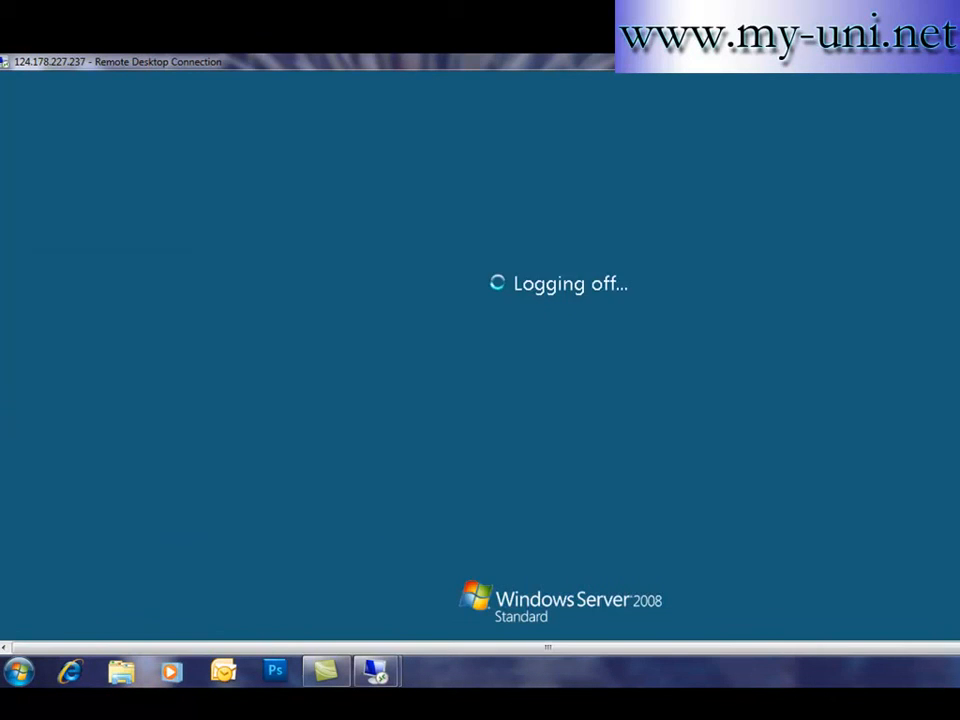